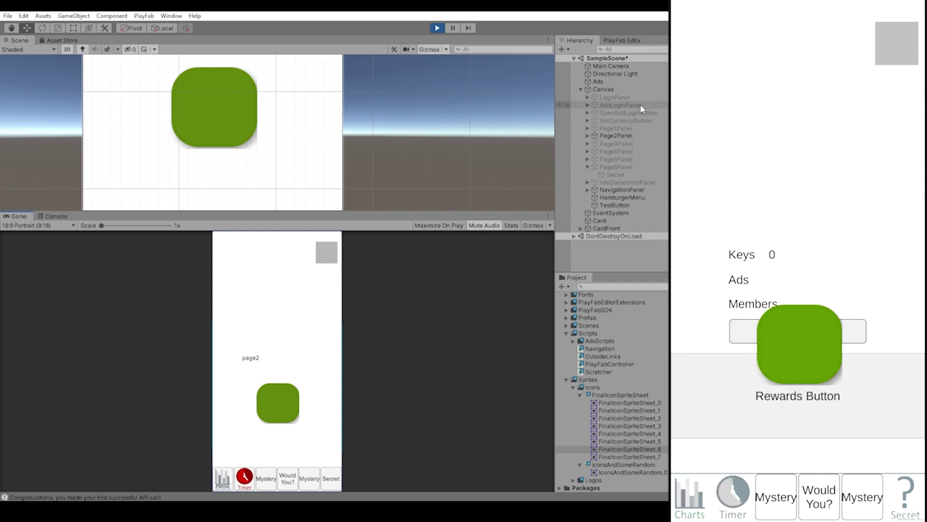
In the running game, switch between the Charts page and page2 via the nav bar, ending on Charts.
left_click(218, 484)
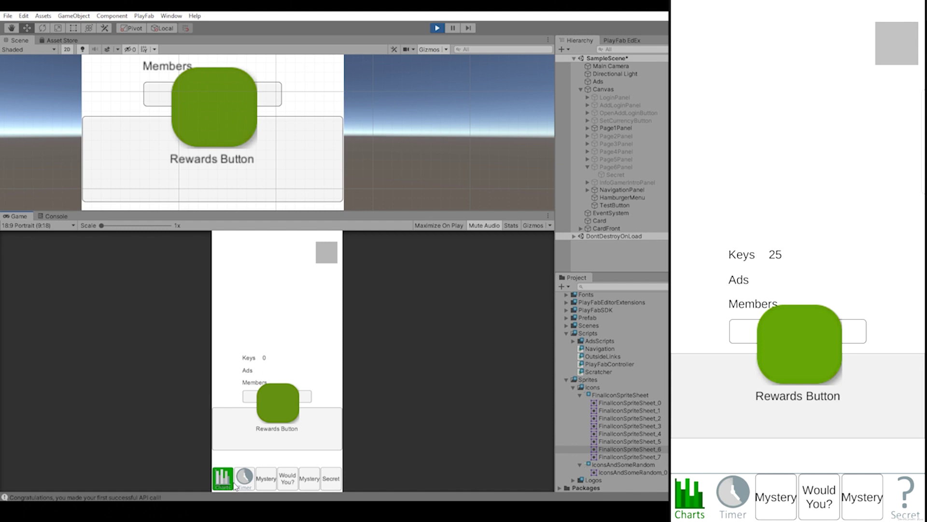
left_click(222, 485)
left_click(225, 486)
left_click(228, 487)
left_click(229, 487)
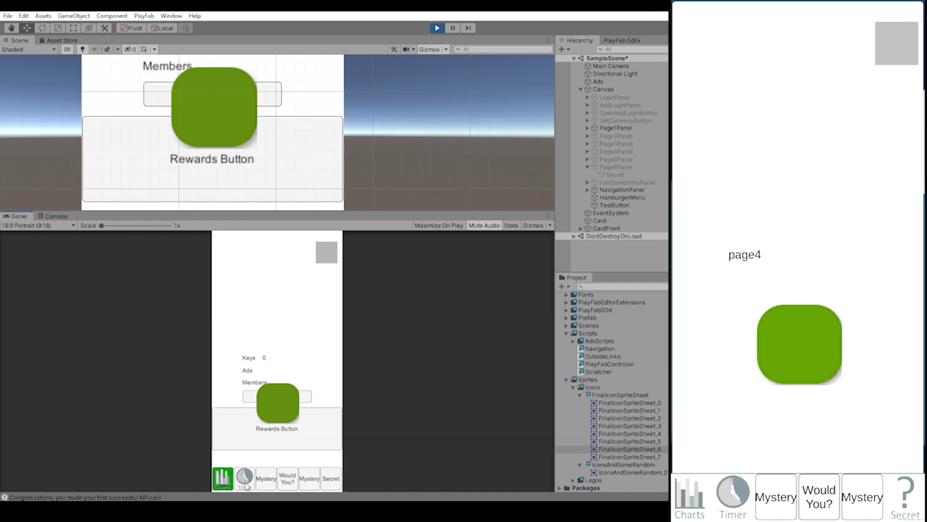
left_click(230, 486)
left_click(230, 486)
left_click(252, 479)
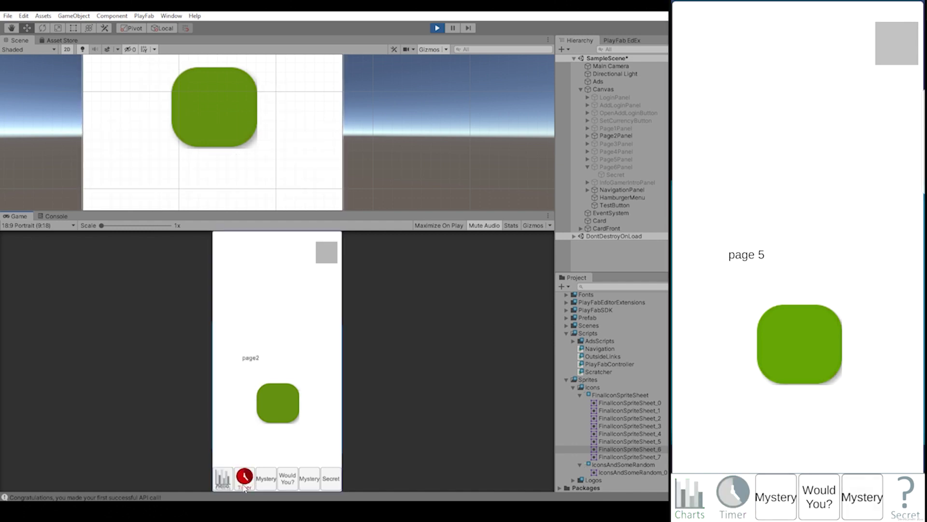
left_click(230, 486)
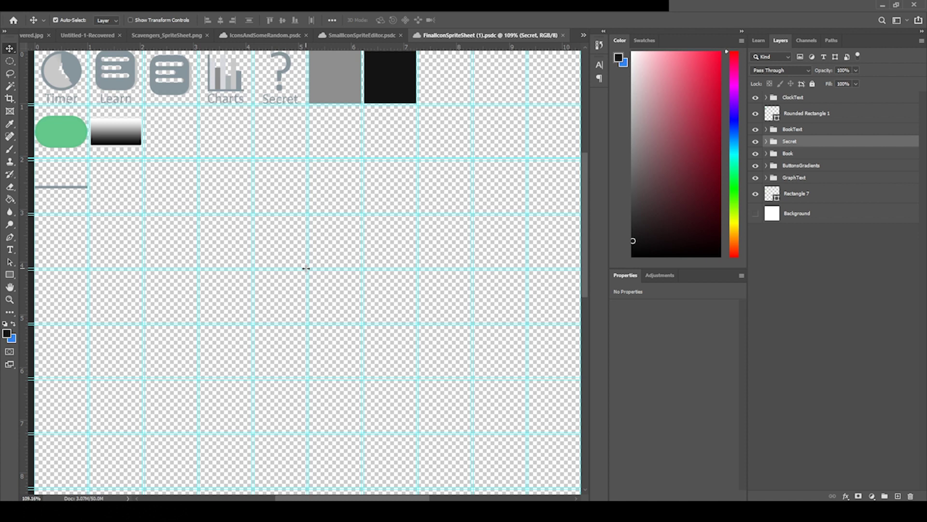
scroll(259, 183, "up", 1)
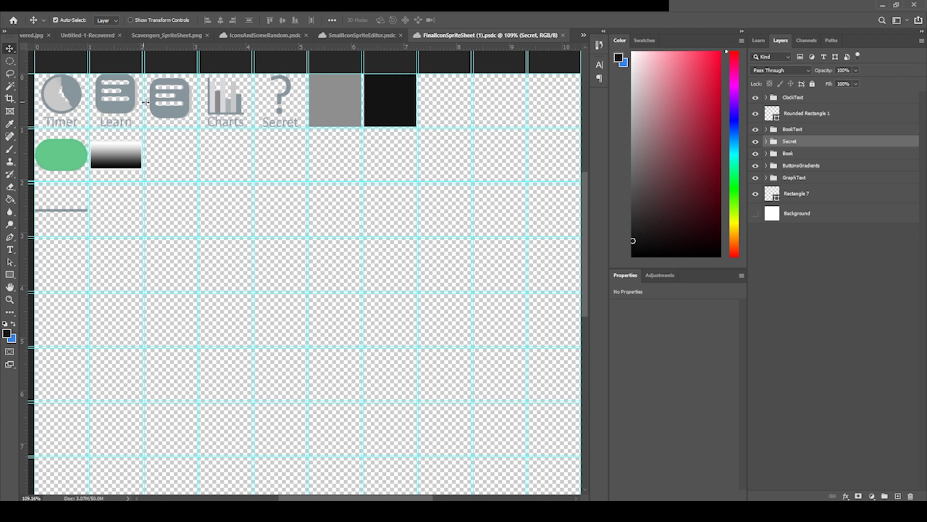
scroll(159, 107, "up", 3)
scroll(230, 137, "up", 1)
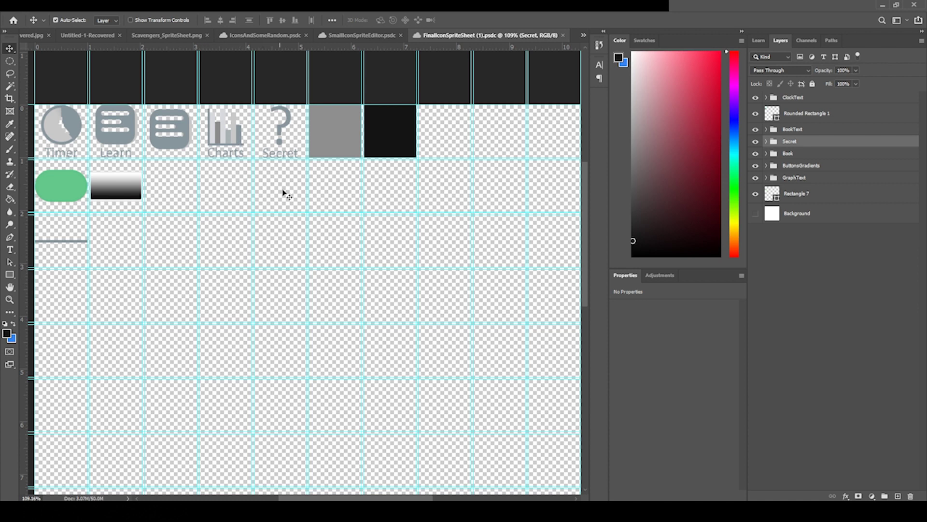
scroll(281, 193, "down", 1)
scroll(270, 206, "down", 1)
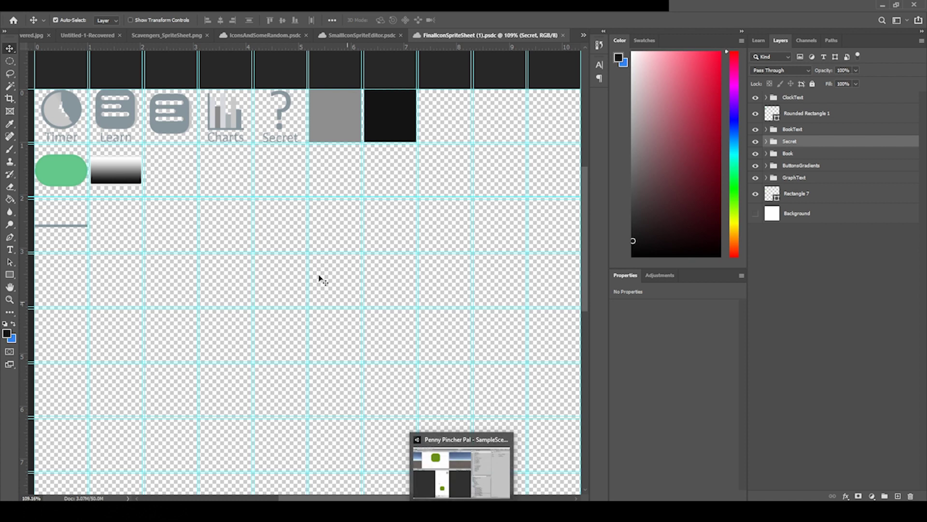
scroll(346, 201, "down", 1)
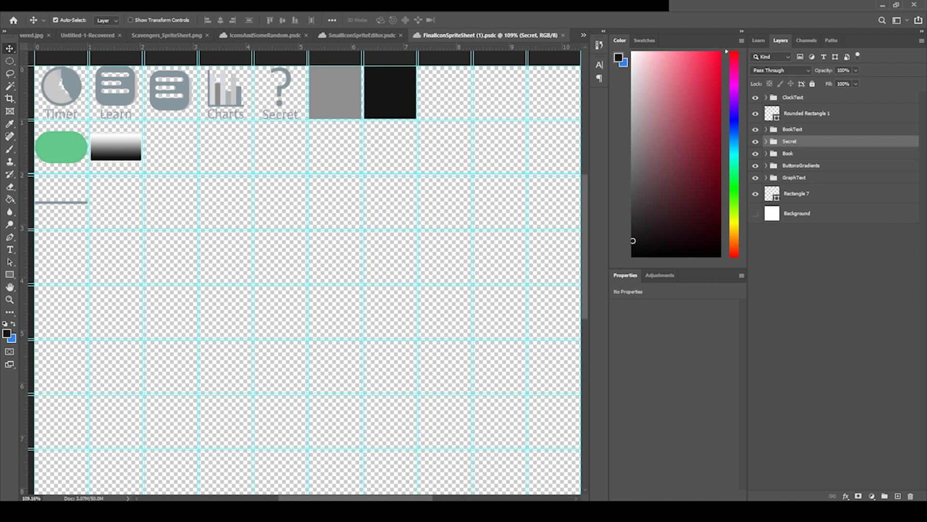
Return to the Unity editor, glance at Assets > Import Package, and briefly check the Photoshop sprite sheet.
key("alt+Tab")
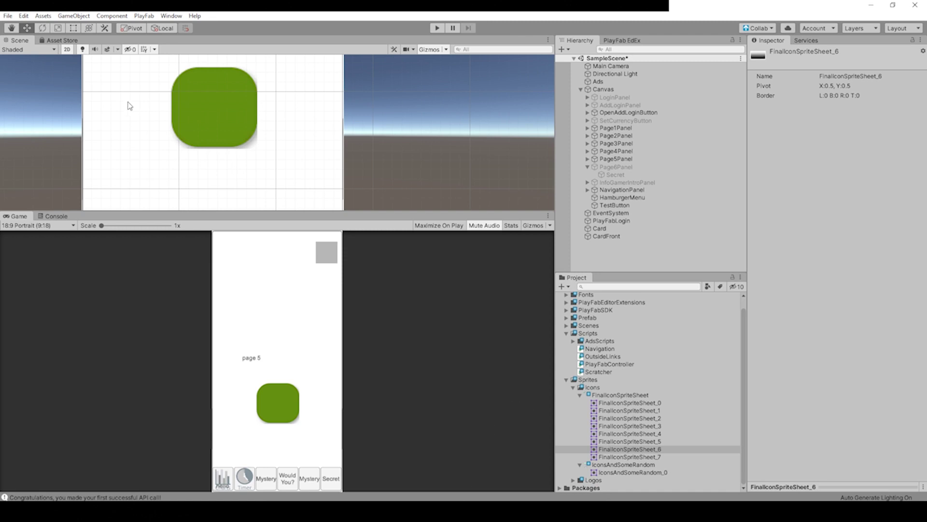
left_click(43, 16)
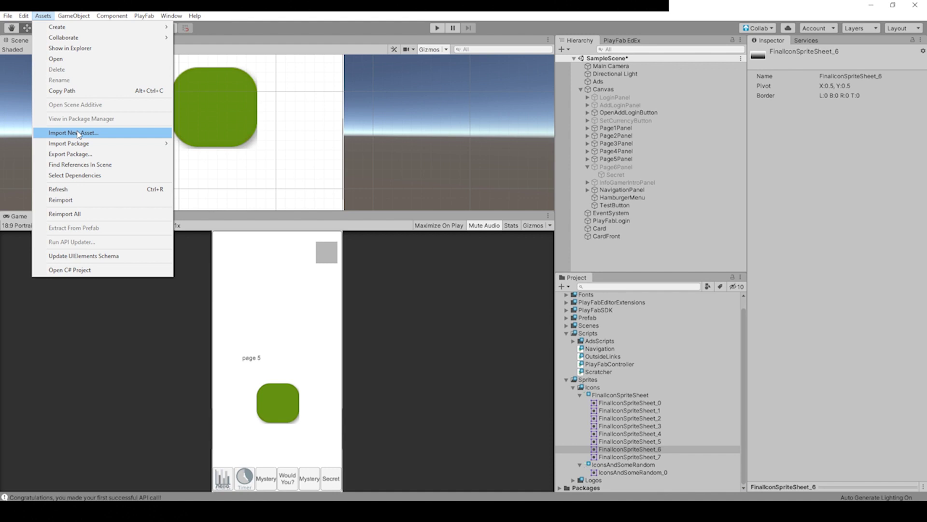
mouse_move(103, 142)
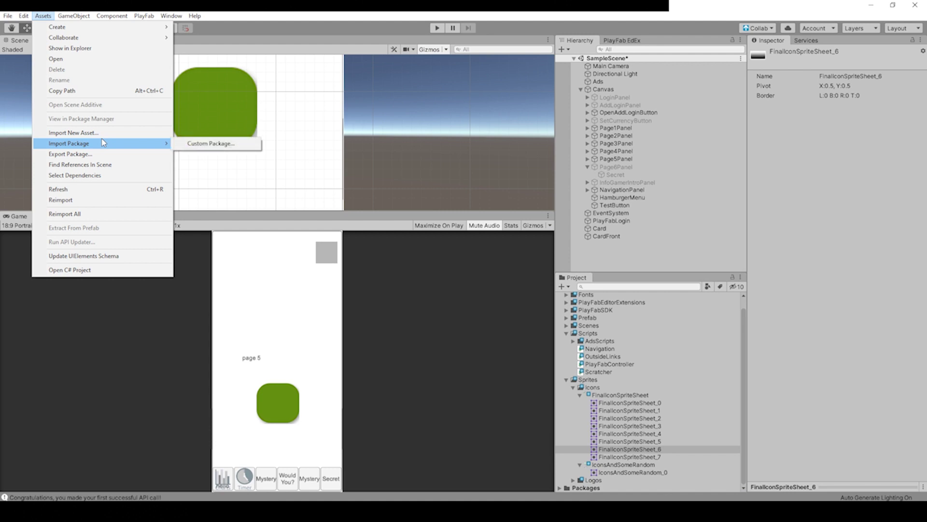
left_click(256, 449)
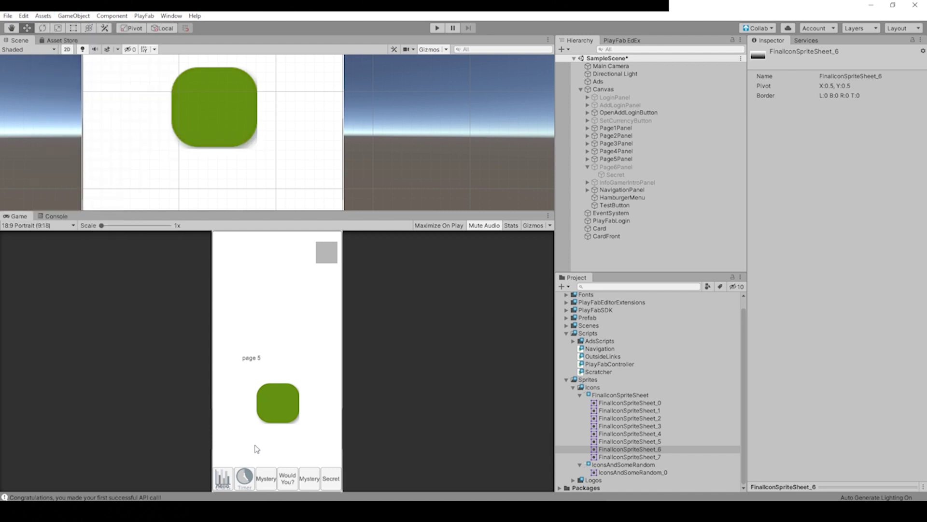
key("alt+Tab")
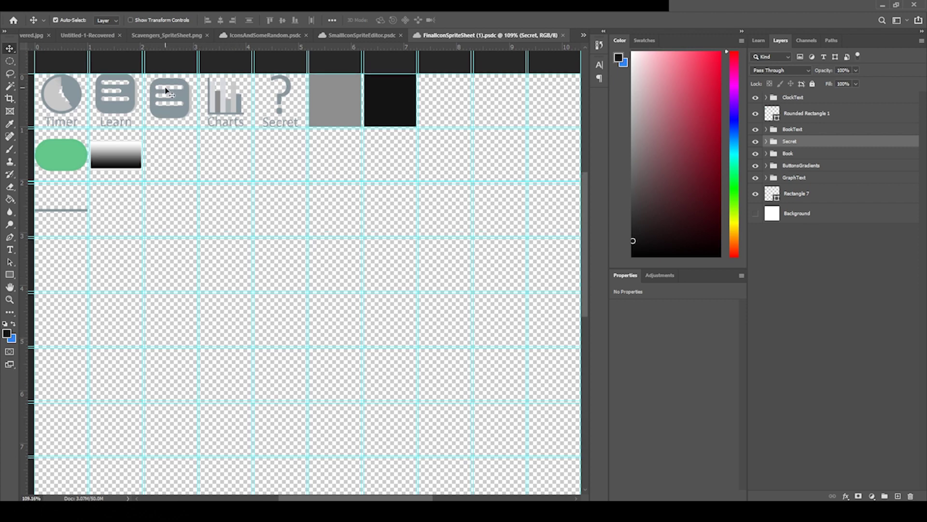
key("alt+Tab")
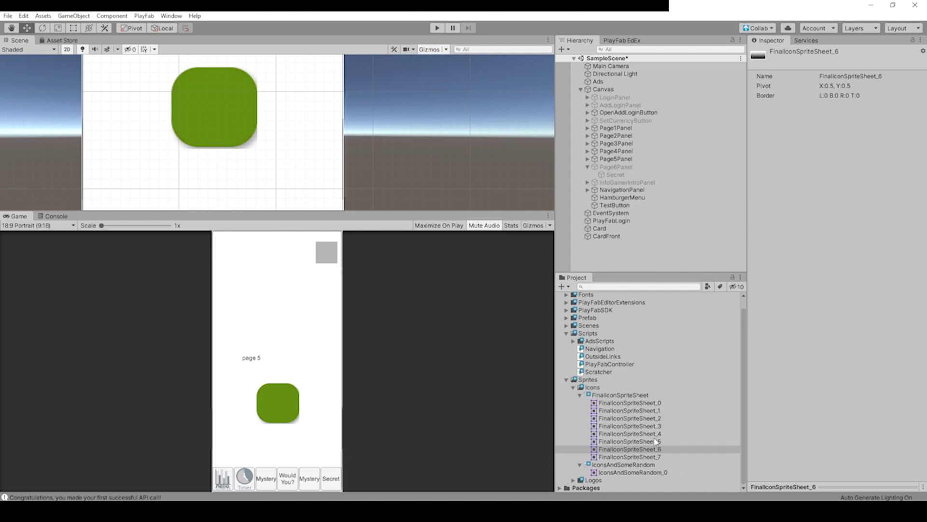
Check FinalIconSpriteSheet's import settings: Sprite (2D and UI), Multiple mode, 100 pixels per unit.
left_click(610, 397)
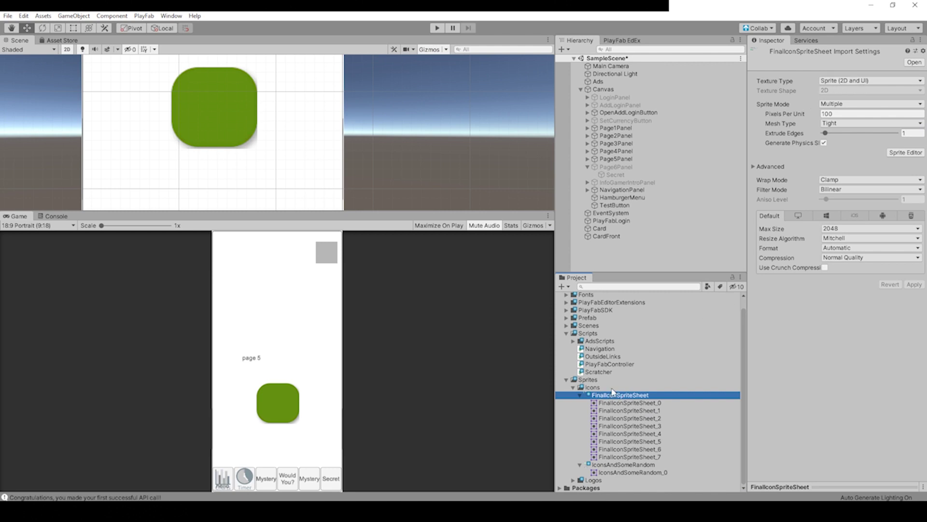
left_click(857, 82)
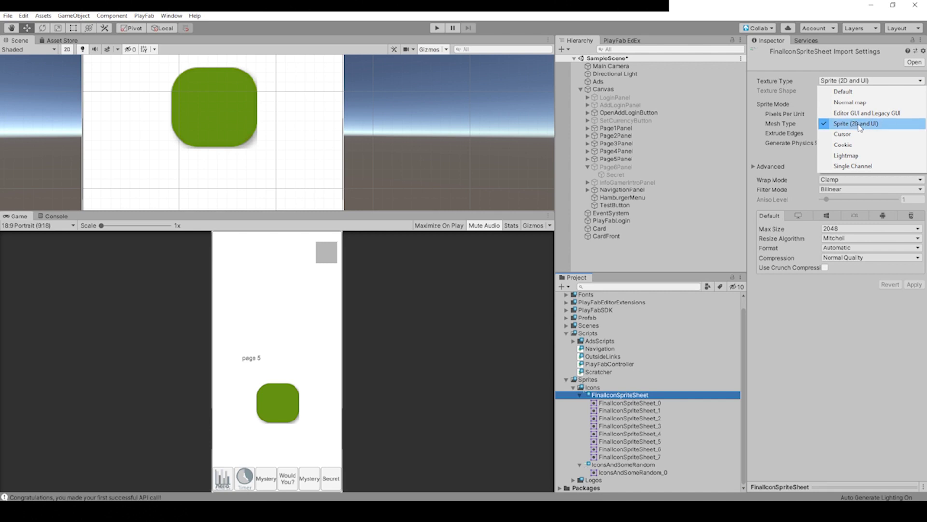
left_click(876, 124)
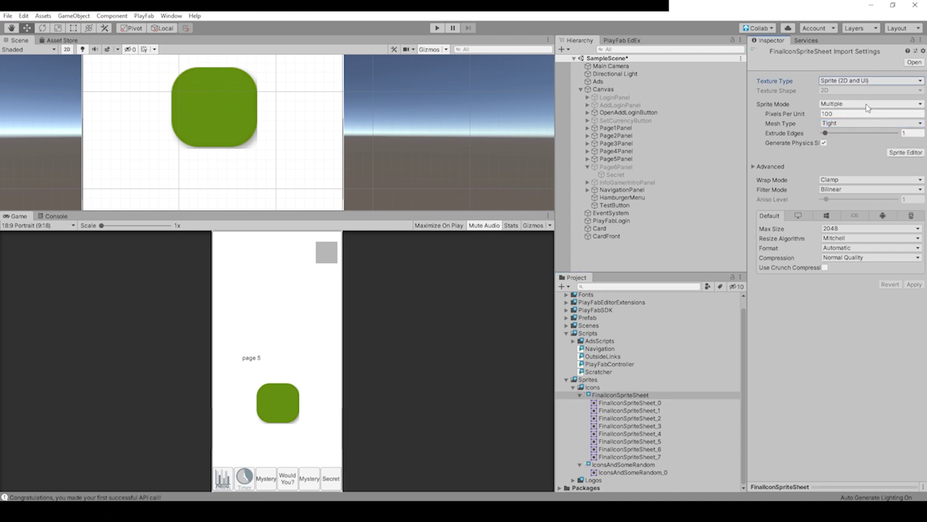
left_click(865, 103)
left_click(874, 107)
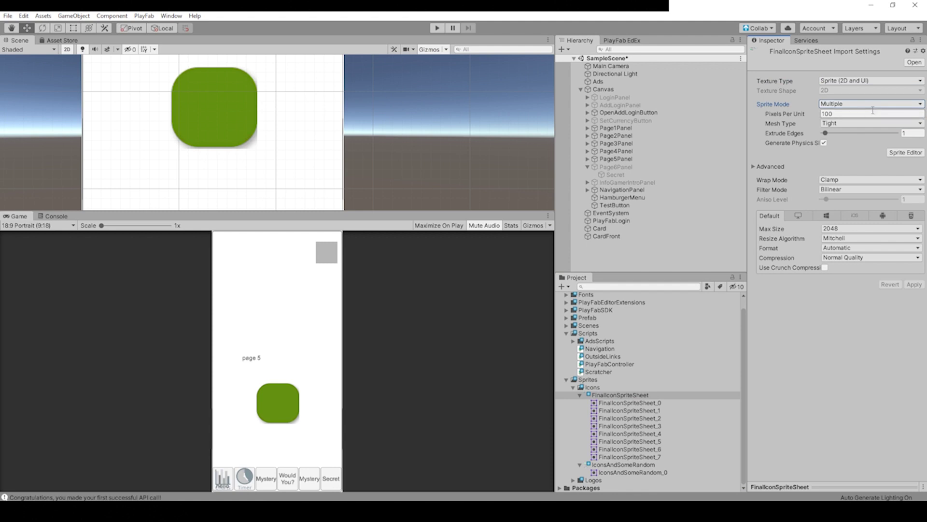
left_click(872, 116)
Open FinalIconSpriteSheet in the Sprite Editor, auto-slice it, and inspect the small stray pieces.
left_click(907, 152)
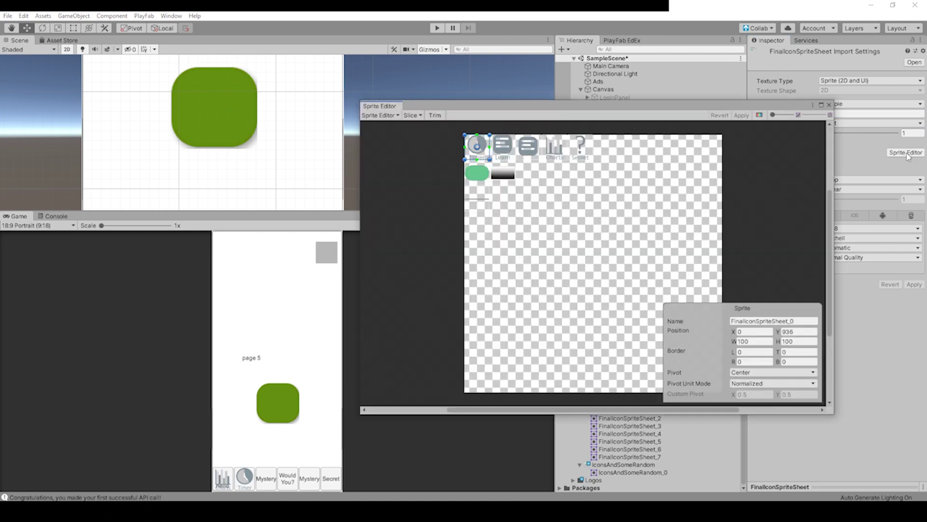
left_click(411, 115)
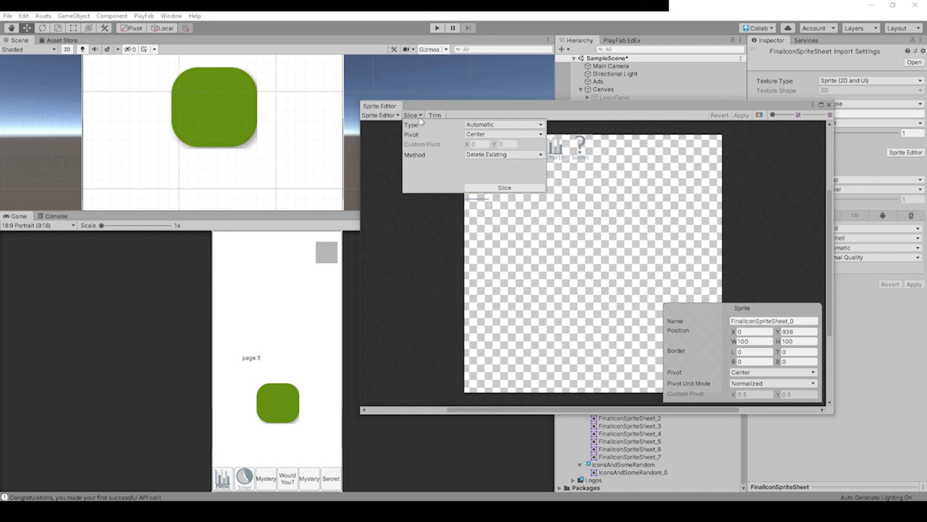
left_click(505, 188)
left_click(553, 159)
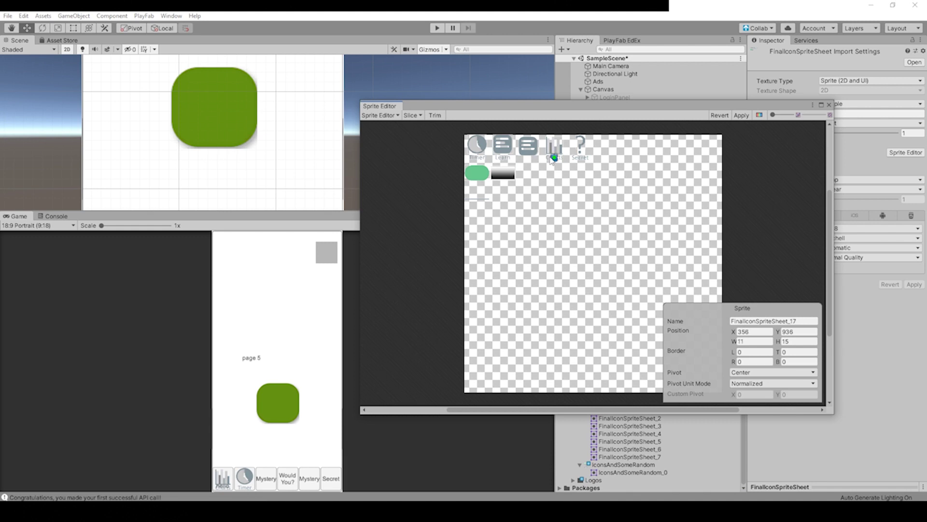
left_click(548, 163)
left_click(552, 157)
left_click(571, 161)
left_click(580, 159)
Re-slice the sheet with Grid By Cell Size at 100×100, Center pivot and padding 4.
left_click(421, 116)
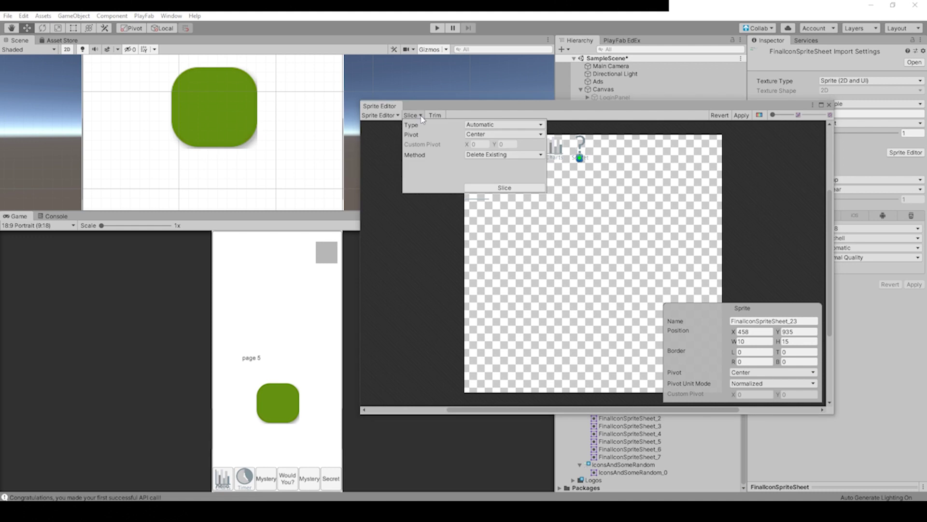
left_click(487, 125)
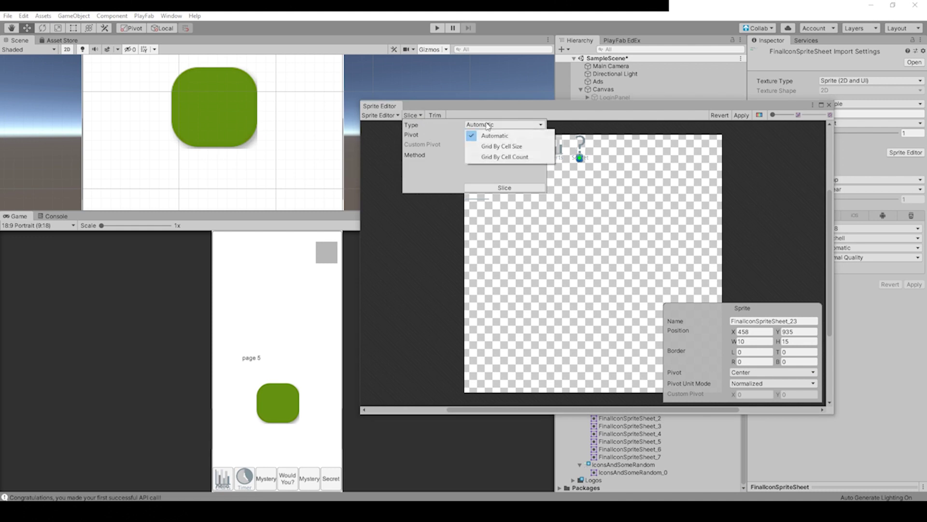
left_click(496, 147)
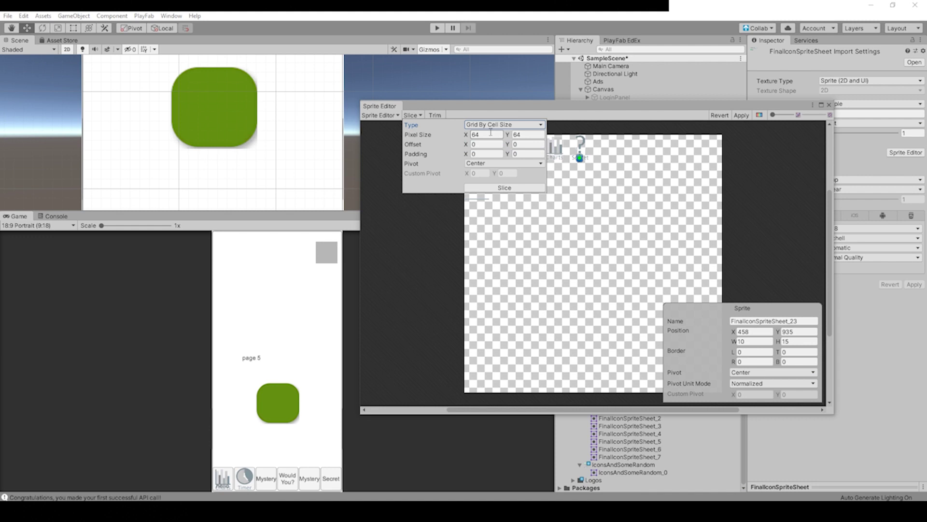
left_click(491, 132)
type("100")
key("Tab")
type("100")
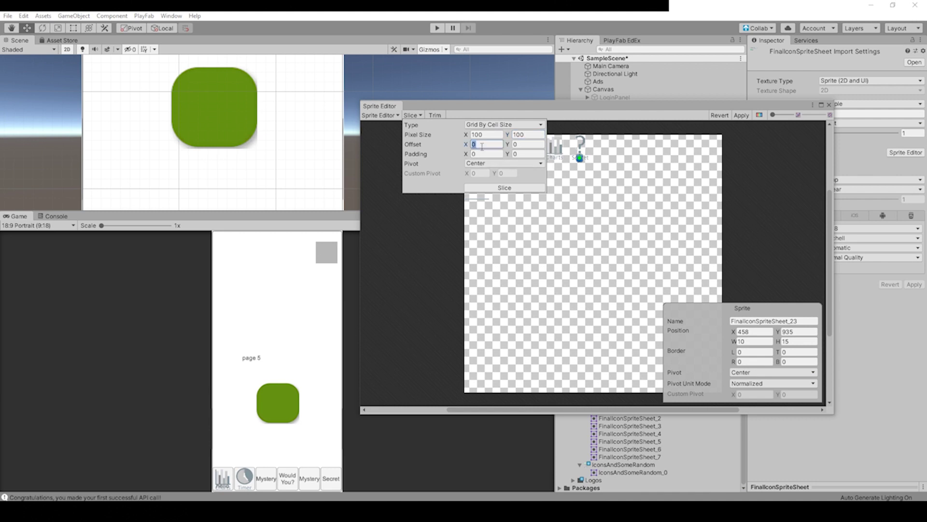
left_click(483, 163)
left_click(484, 155)
left_click(483, 155)
left_click(514, 153)
left_click(512, 188)
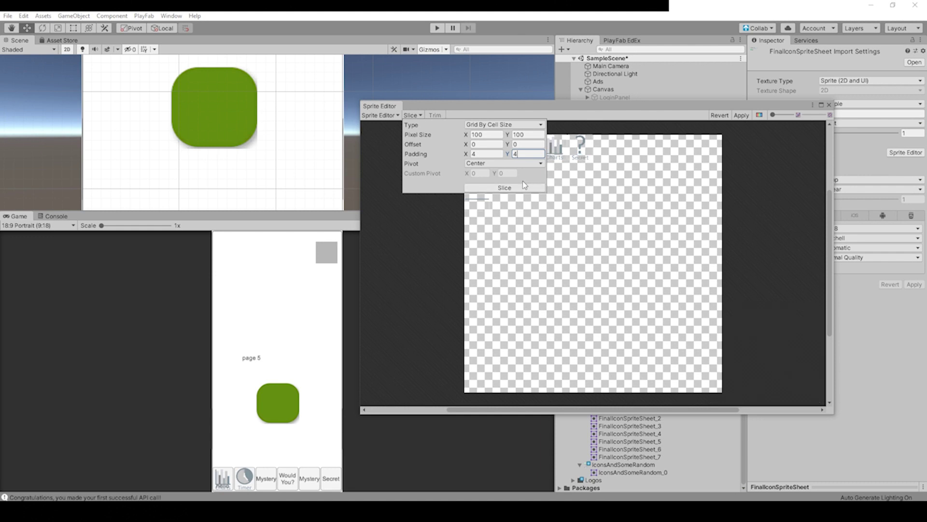
Apply the new slicing and browse the resulting sprites down to FinalIconSpriteSheet_6.
left_click(698, 154)
left_click(741, 115)
left_click(628, 410)
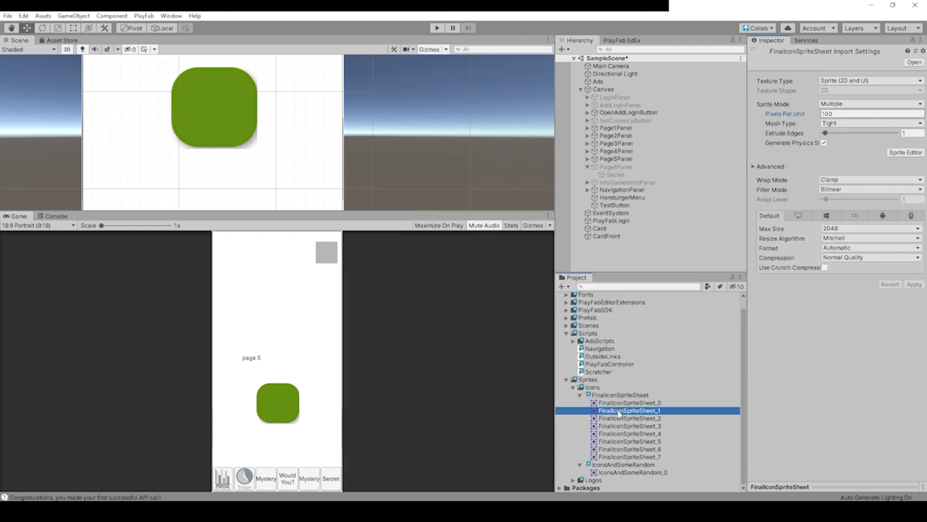
left_click(619, 405)
key("Down")
key("Down")
key("Down")
key("Down")
key("Down")
key("Down")
key("Down")
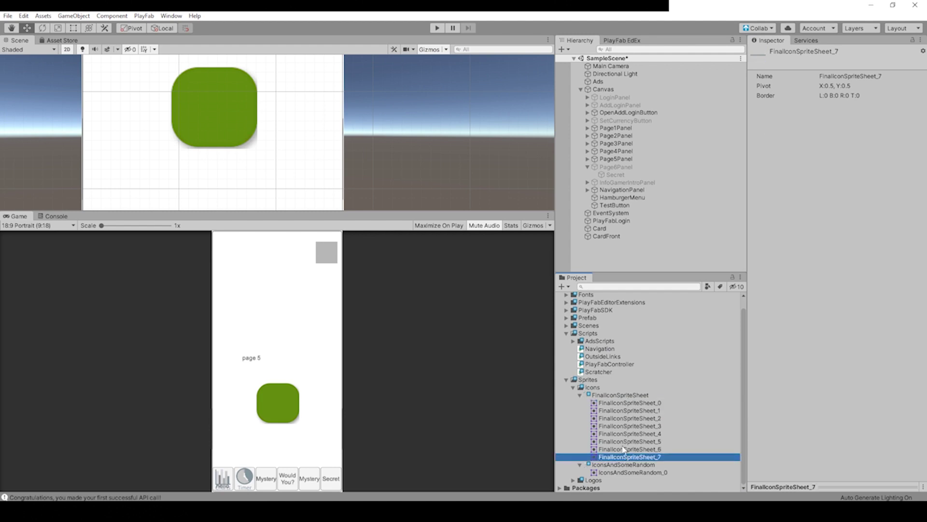
left_click(615, 406)
key("Down")
key("Down")
key("Down")
key("Down")
key("Down")
key("Down")
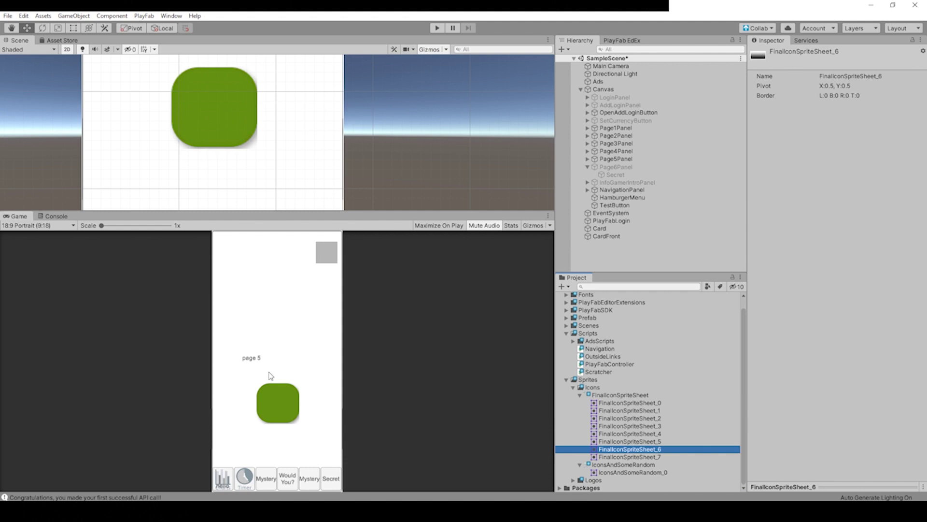
Add a new UI Image child under NavigationPanel's Button (5).
left_click(270, 479)
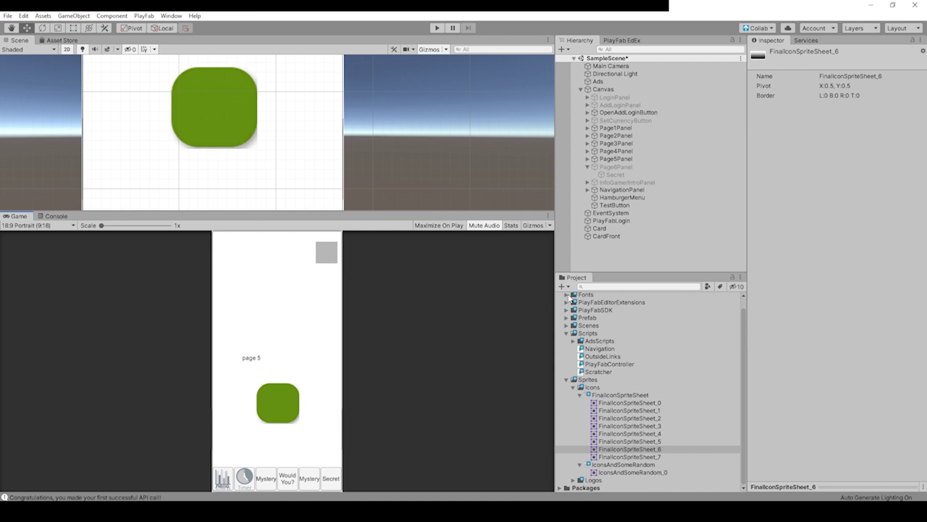
left_click(618, 167)
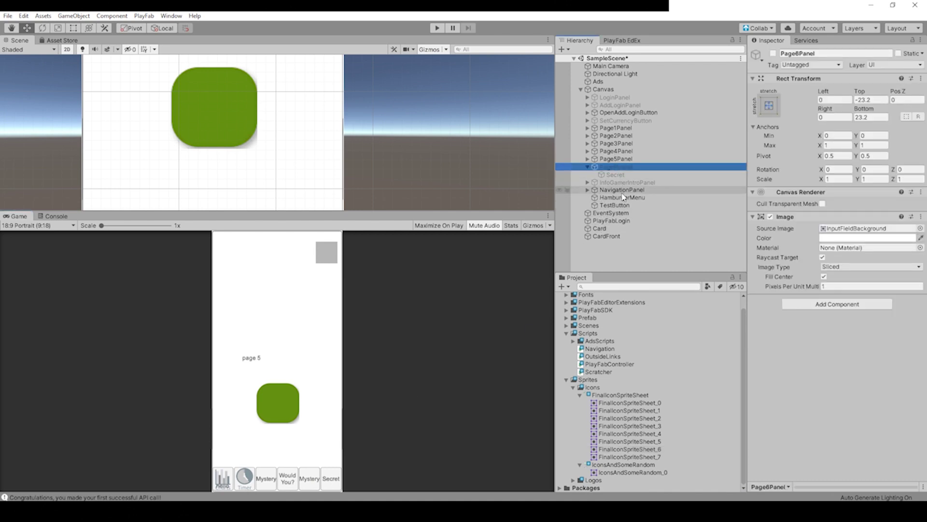
left_click(588, 189)
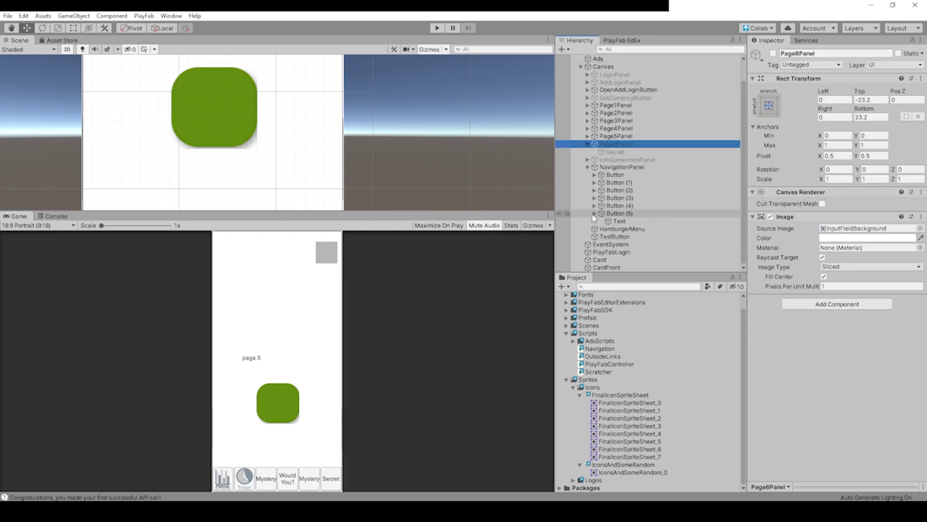
left_click(616, 214)
right_click(618, 214)
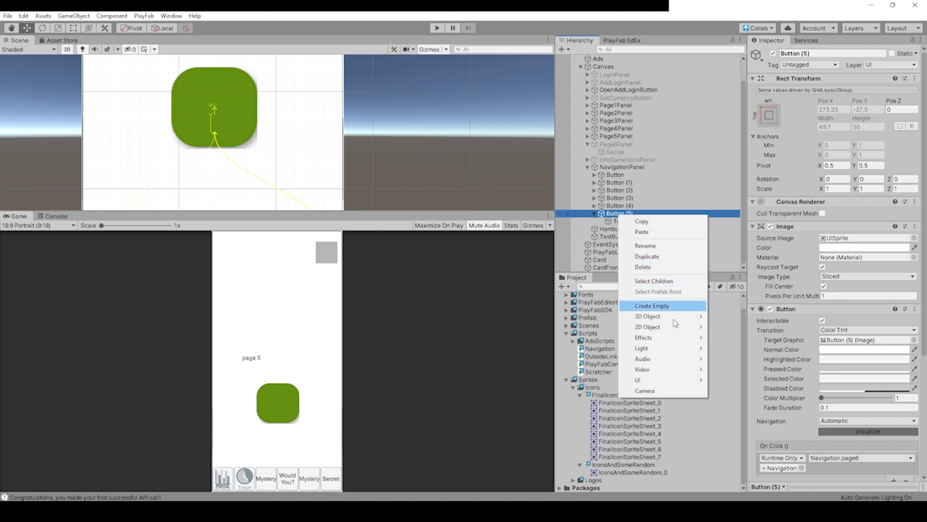
mouse_move(673, 380)
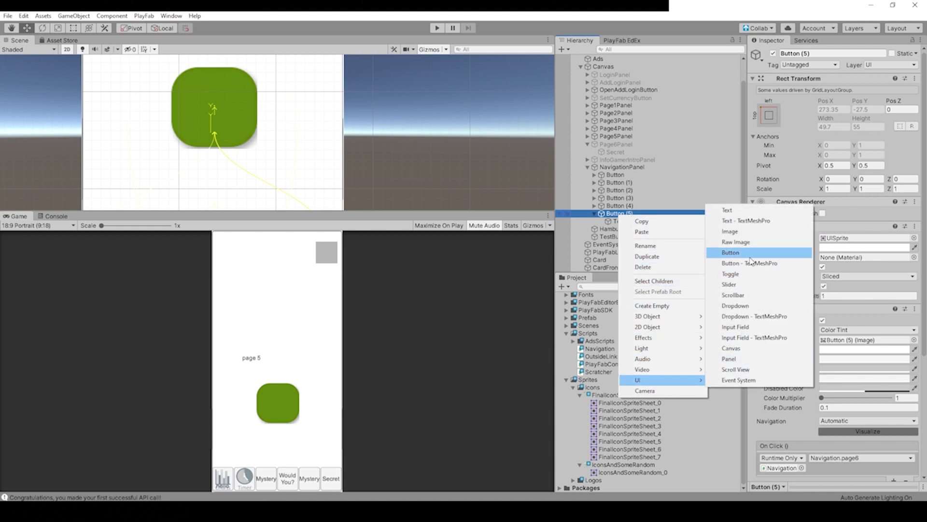
left_click(733, 231)
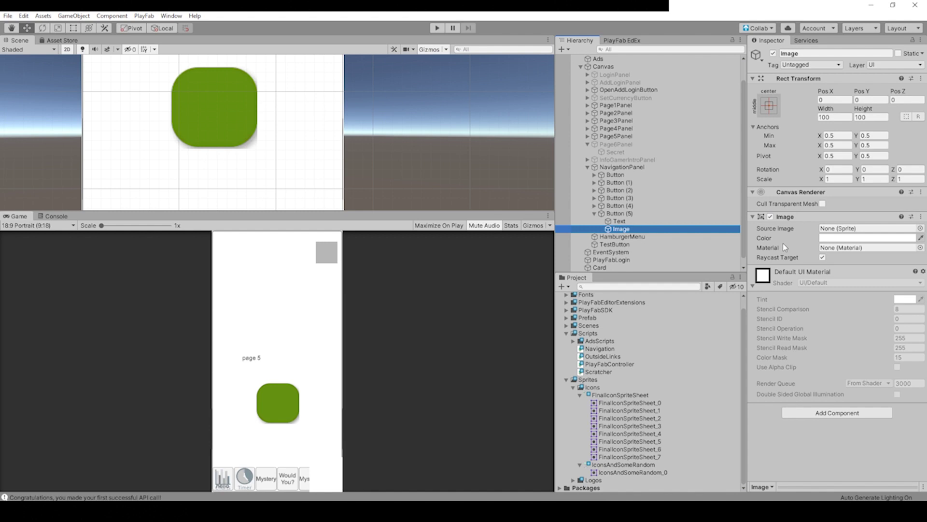
Assign the question-mark sprite FinalIconSpriteSheet_4 as the new image's Source Image.
left_click(634, 450)
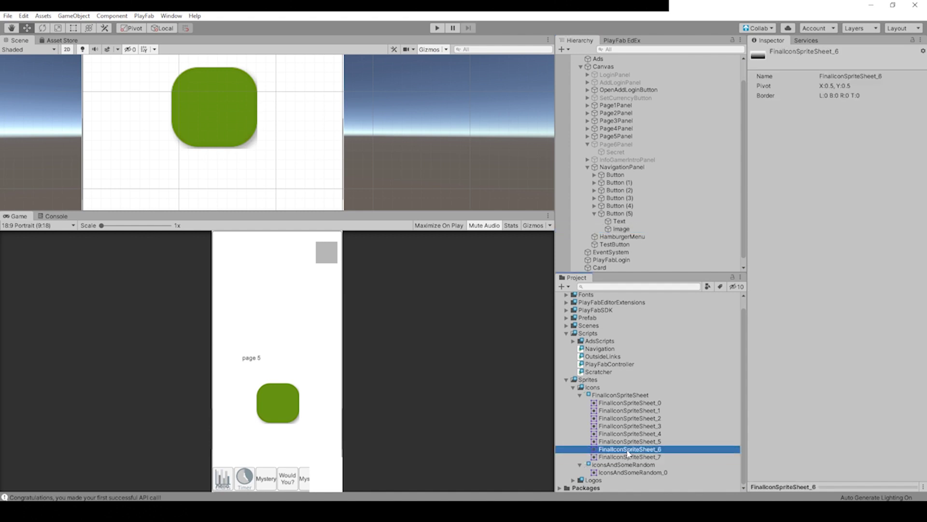
left_click(628, 433)
left_click(628, 426)
left_click(628, 441)
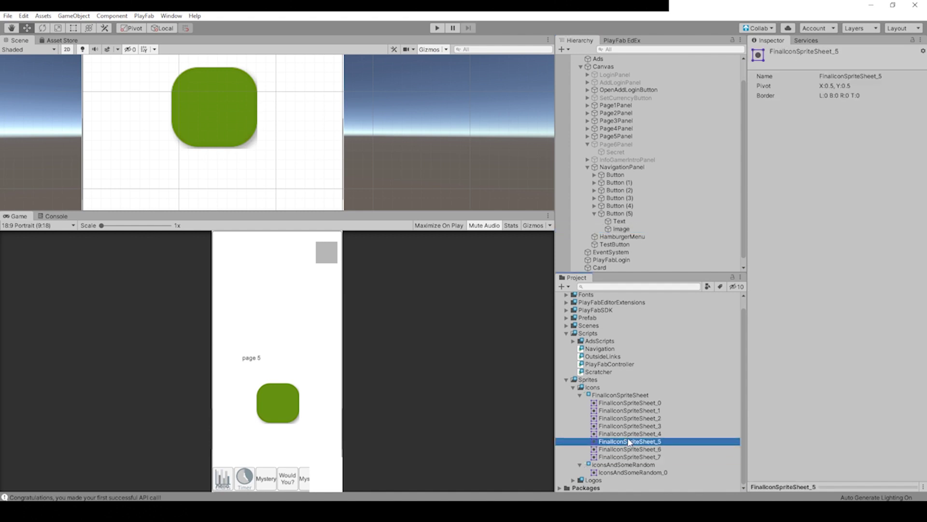
left_click(628, 434)
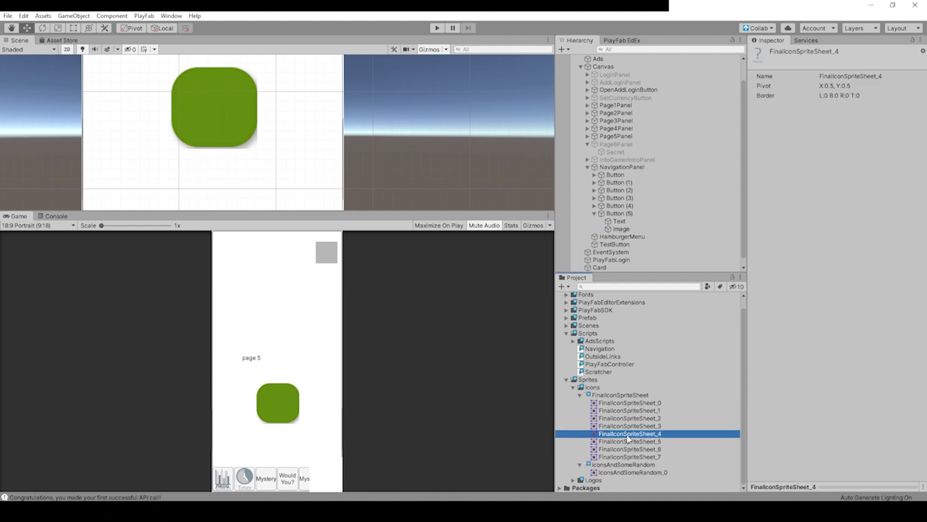
left_click(621, 229)
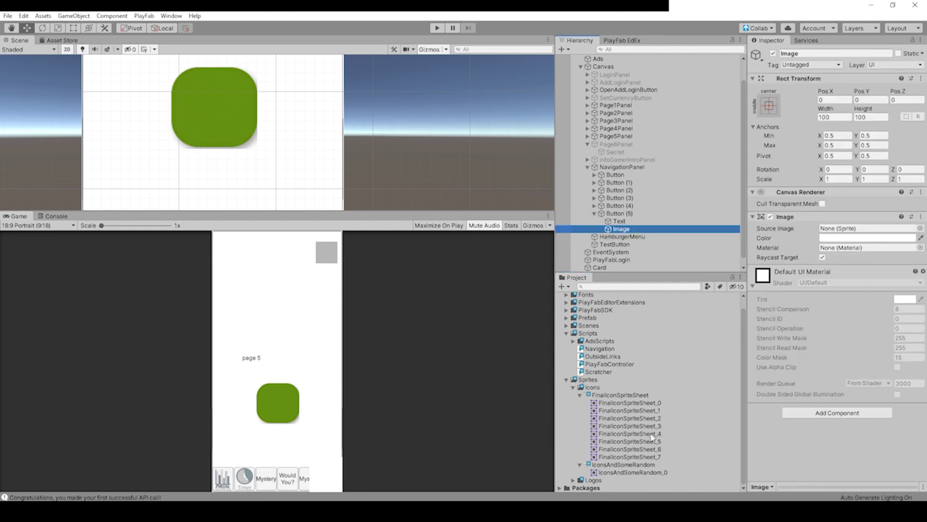
left_click_drag(652, 437, 854, 229)
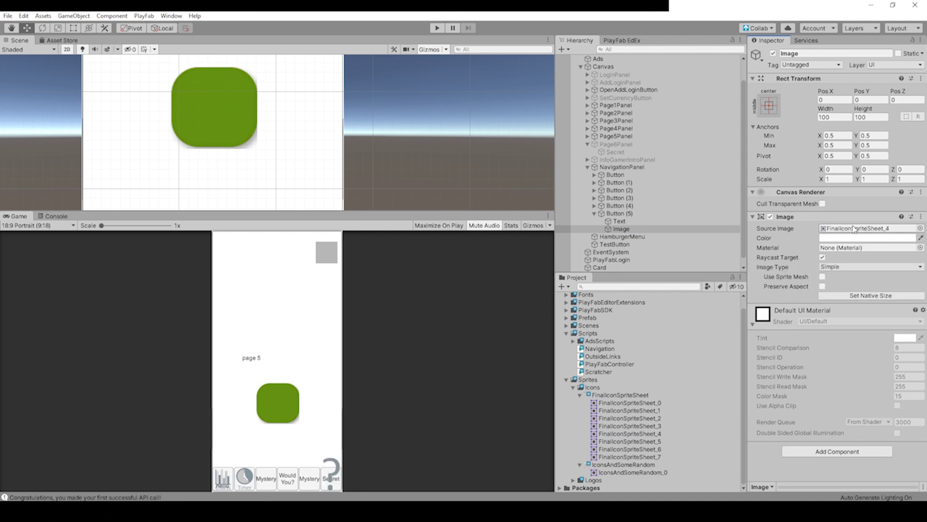
Set the icon image's width and height to 50.
left_click(825, 117)
type("50")
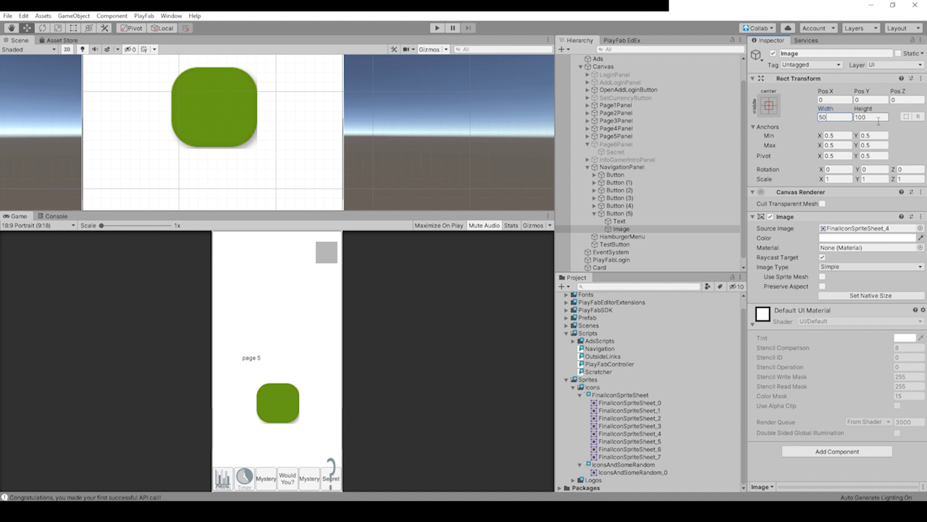
left_click(879, 119)
type("50")
Delete Button (5)'s Secret Text label child.
left_click(638, 221)
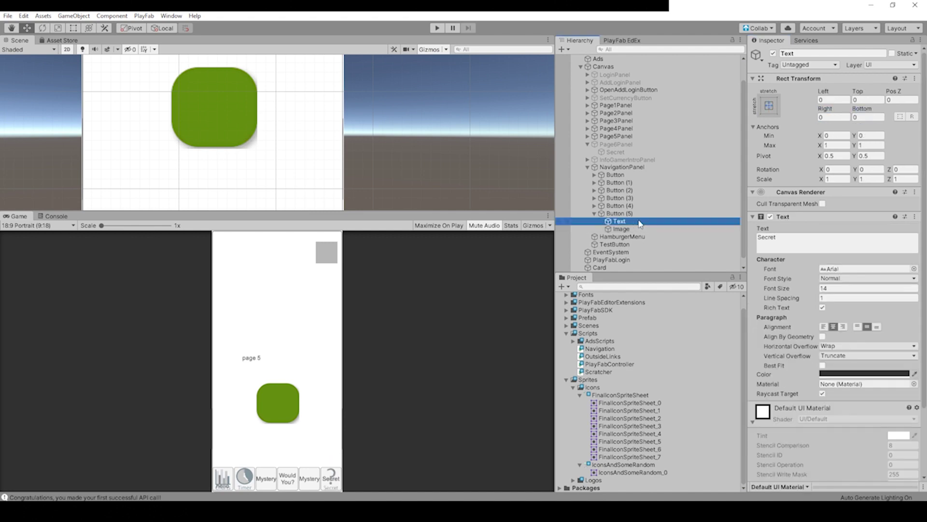
left_click_drag(791, 245, 754, 241)
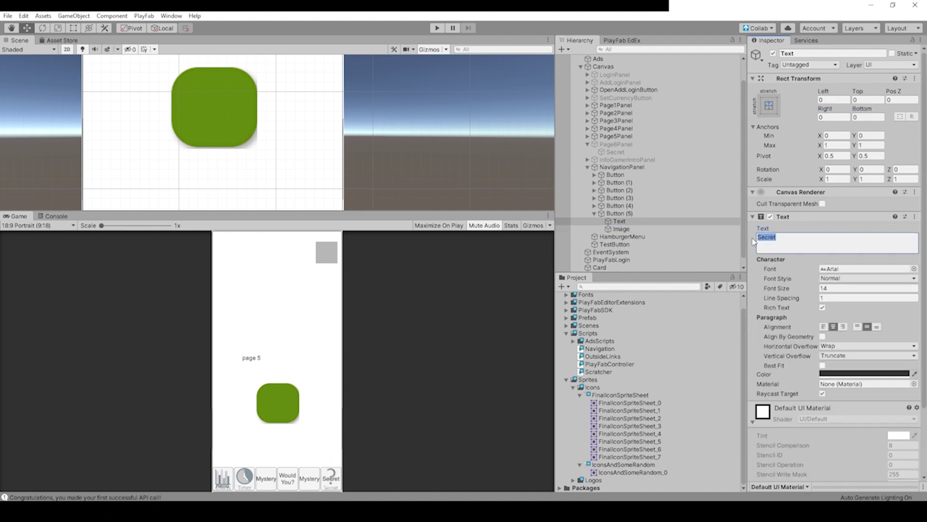
left_click(621, 229)
left_click(622, 220)
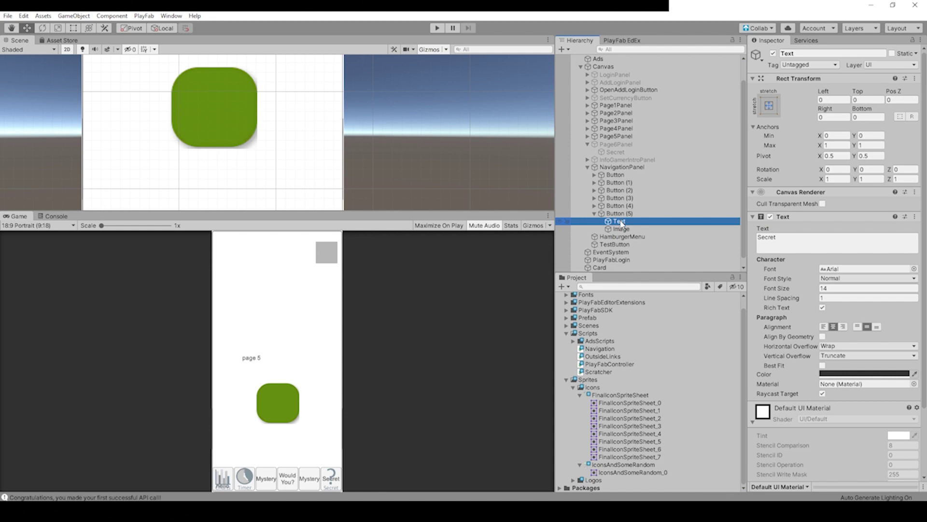
key("Delete")
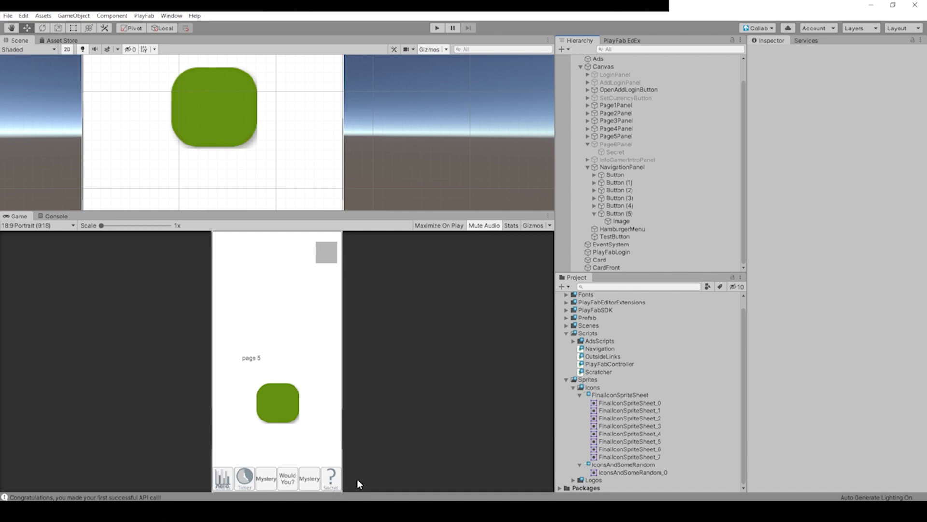
Set Button (5)'s background Source Image to None and its colour alpha to 0.
left_click(616, 213)
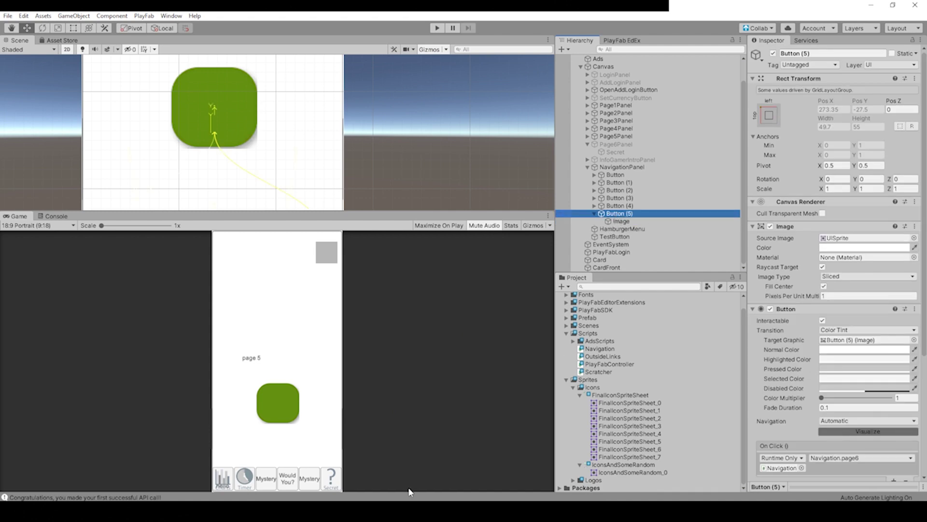
left_click(901, 239)
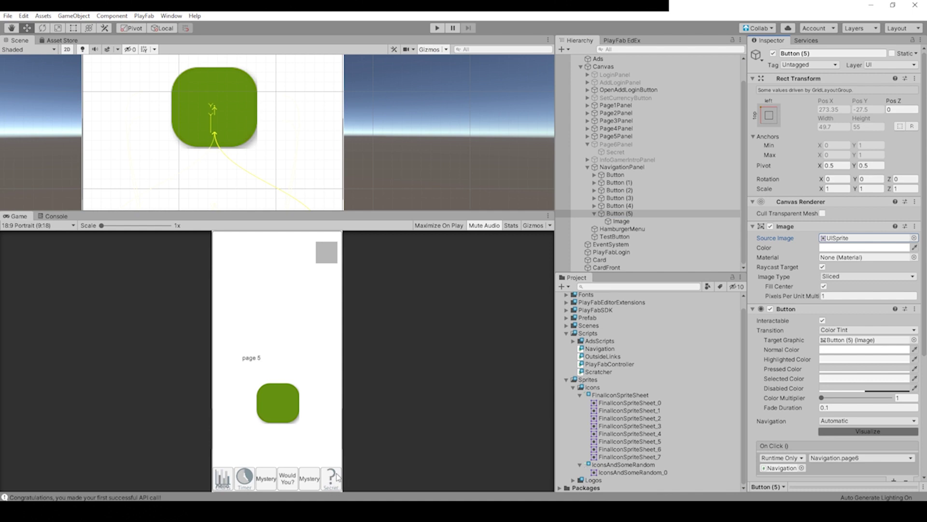
left_click(914, 238)
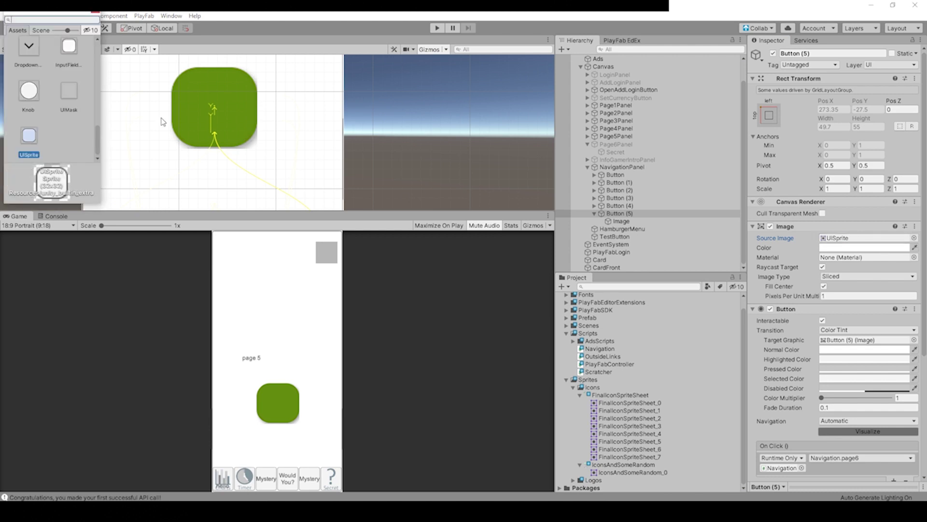
scroll(51, 54, "up", 10)
left_click(41, 55)
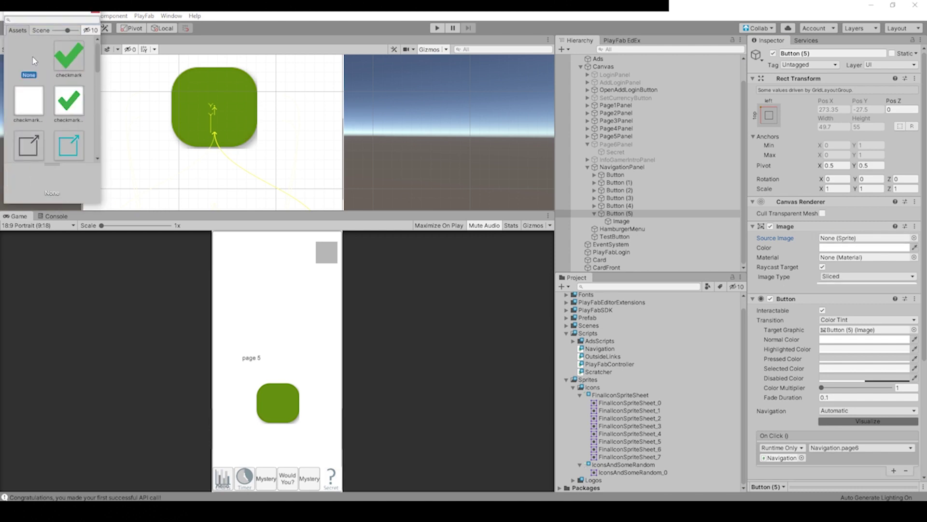
left_click(915, 247)
left_click(914, 247)
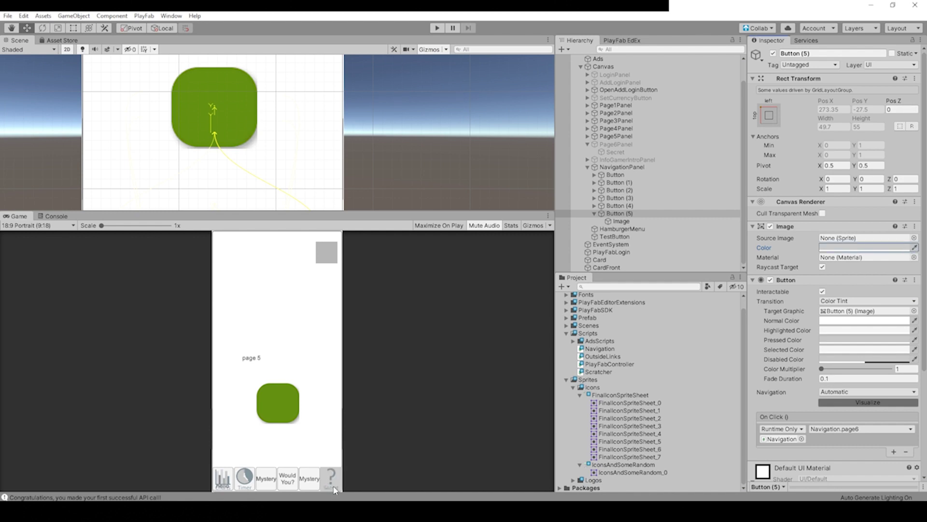
left_click(915, 248)
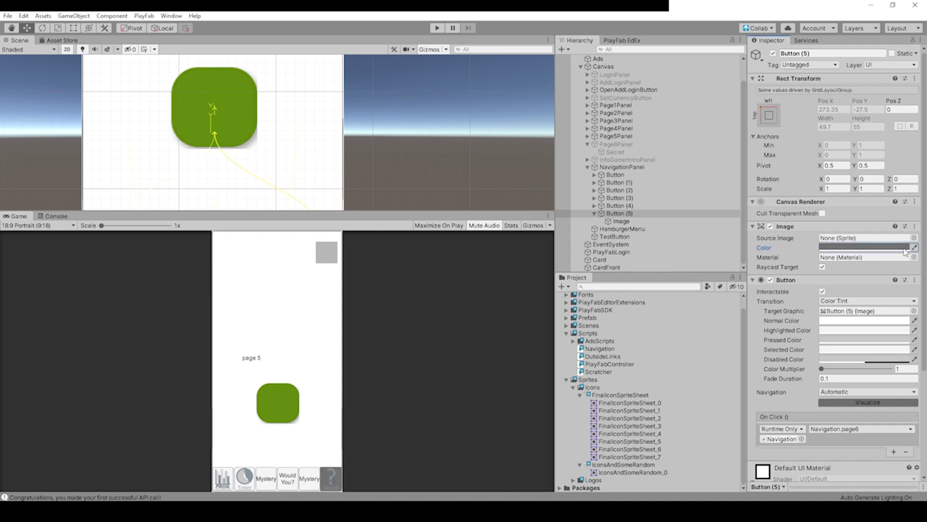
left_click(895, 248)
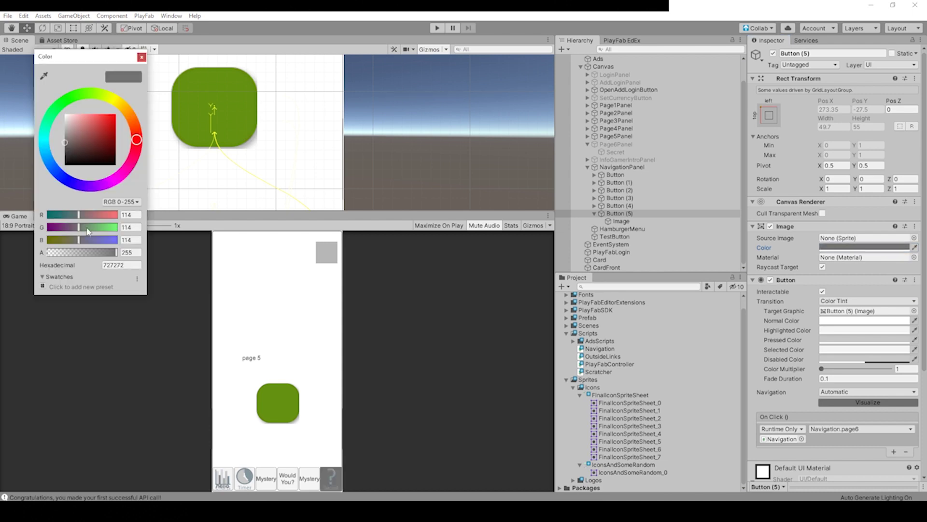
left_click_drag(116, 252, 13, 257)
left_click_drag(86, 253, 42, 257)
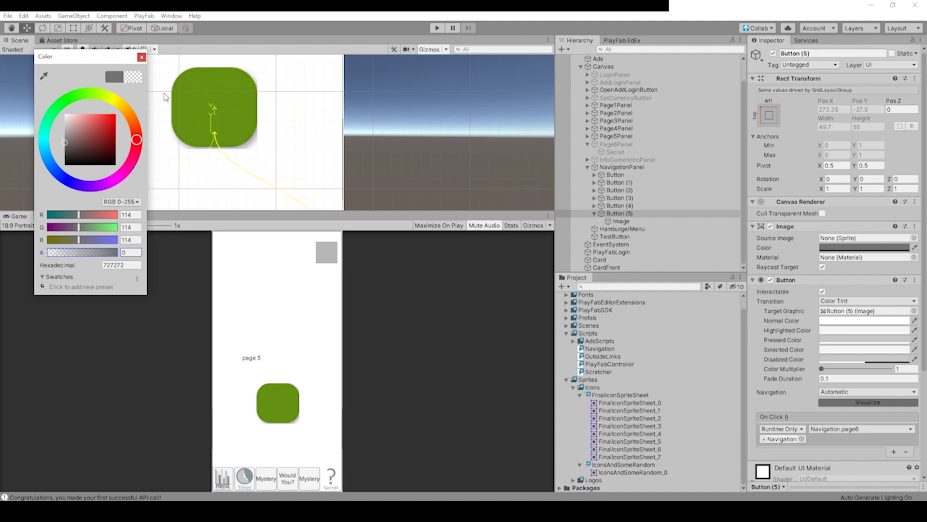
left_click(141, 58)
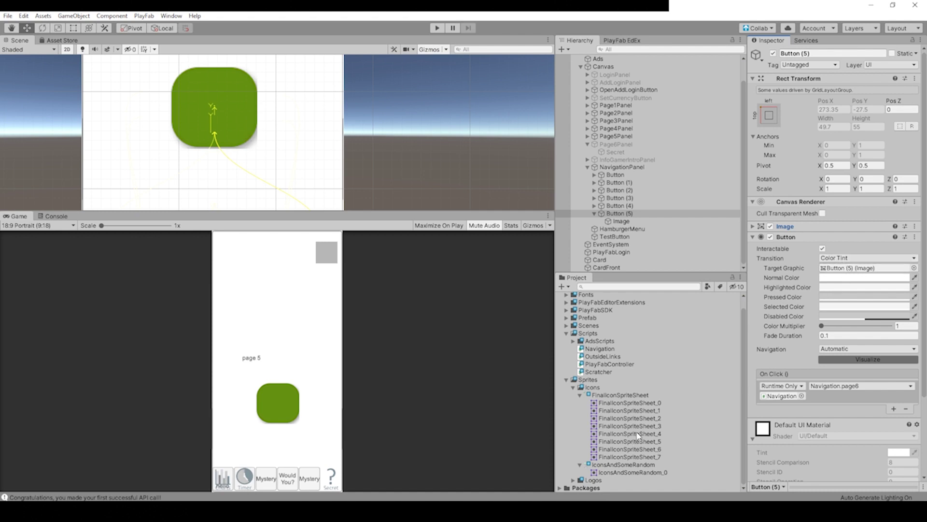
Make Button (5)'s icon Image child the button's Target Graphic.
mouse_move(639, 435)
left_mouse_down()
mouse_move(695, 406)
mouse_move(835, 293)
mouse_move(848, 268)
mouse_move(637, 448)
left_mouse_up()
left_click(623, 221)
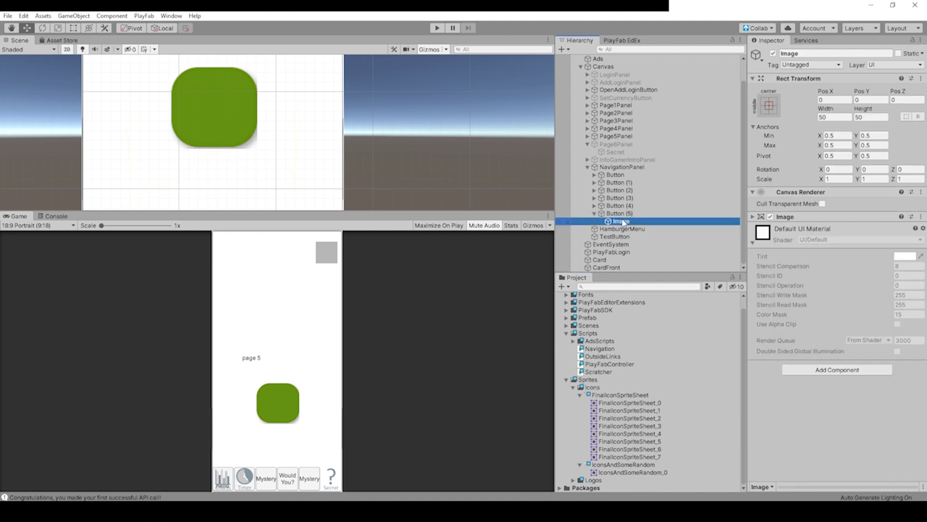
left_click(617, 213)
left_click_drag(622, 221, 849, 271)
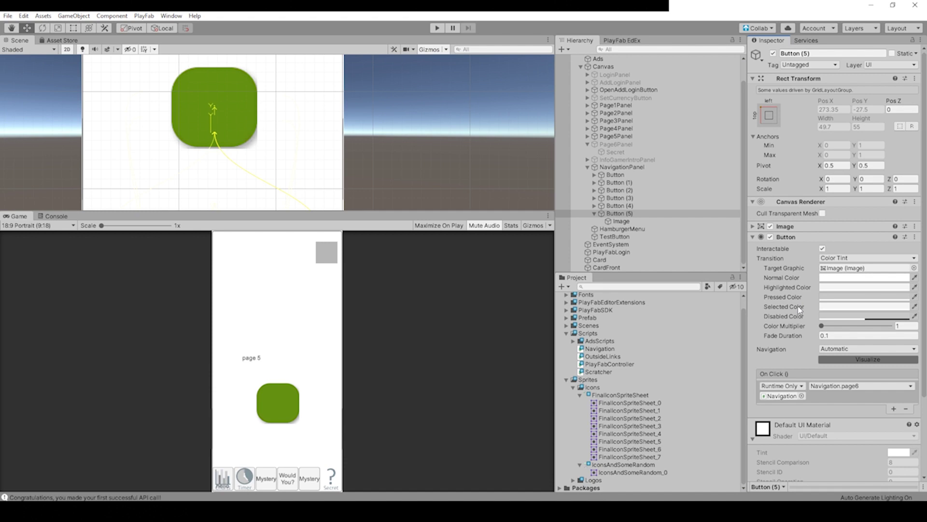
Tint the button's highlighted colour yellow and its normal colour red.
left_click(829, 307)
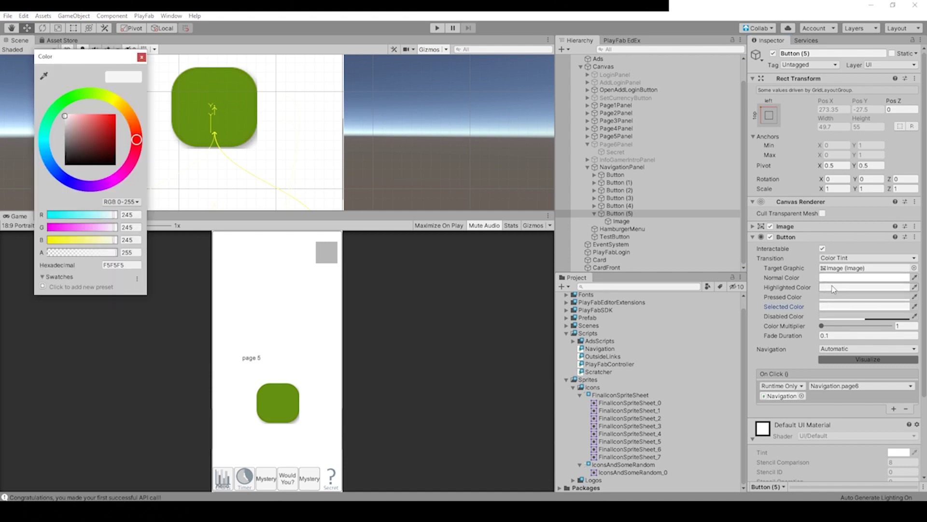
left_click(114, 99)
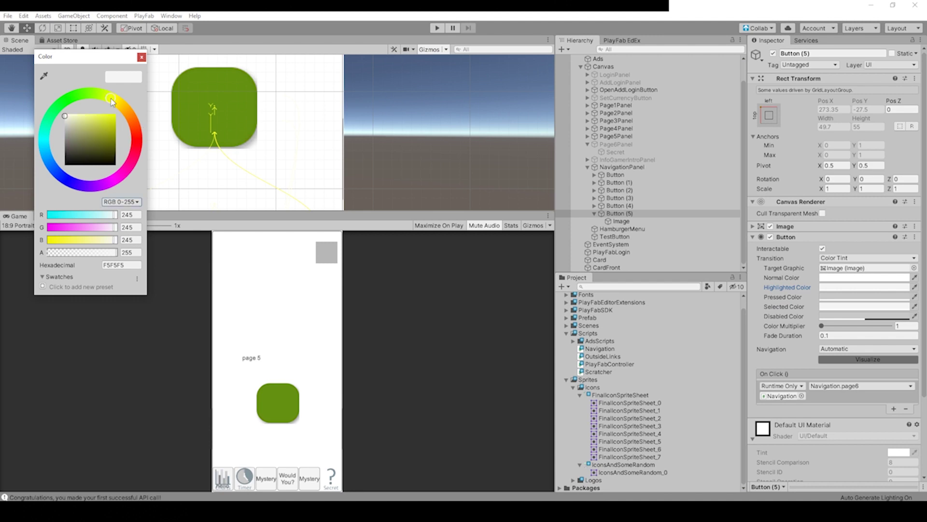
left_click(116, 114)
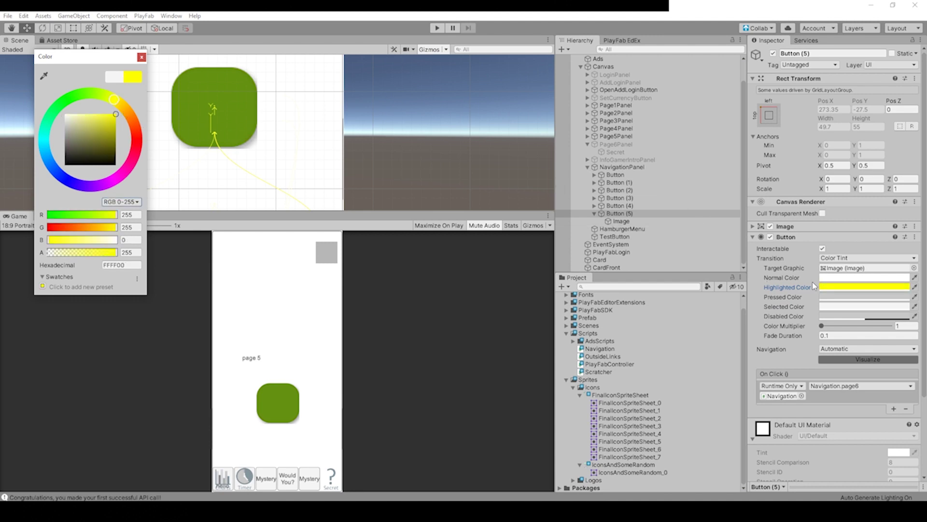
left_click(838, 279)
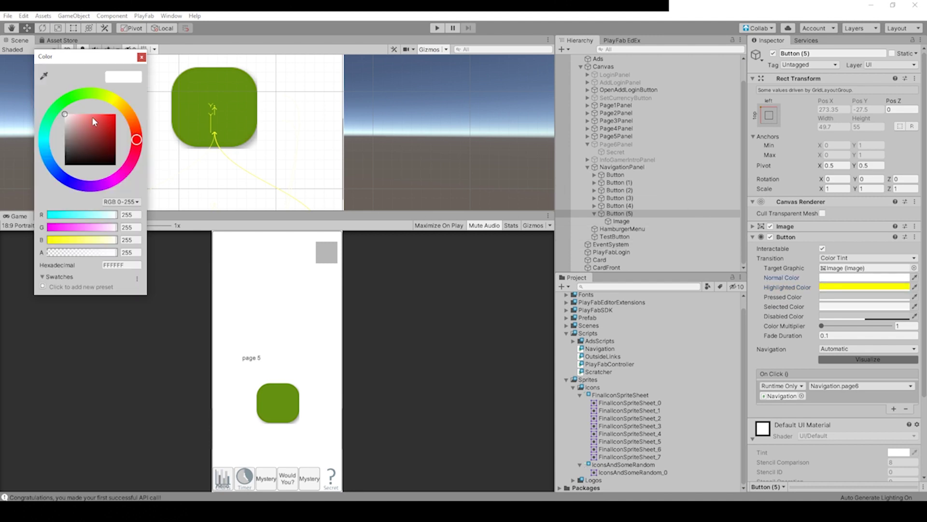
mouse_move(91, 117)
left_mouse_down()
mouse_move(114, 117)
mouse_move(84, 119)
mouse_move(104, 140)
mouse_move(107, 116)
left_mouse_up()
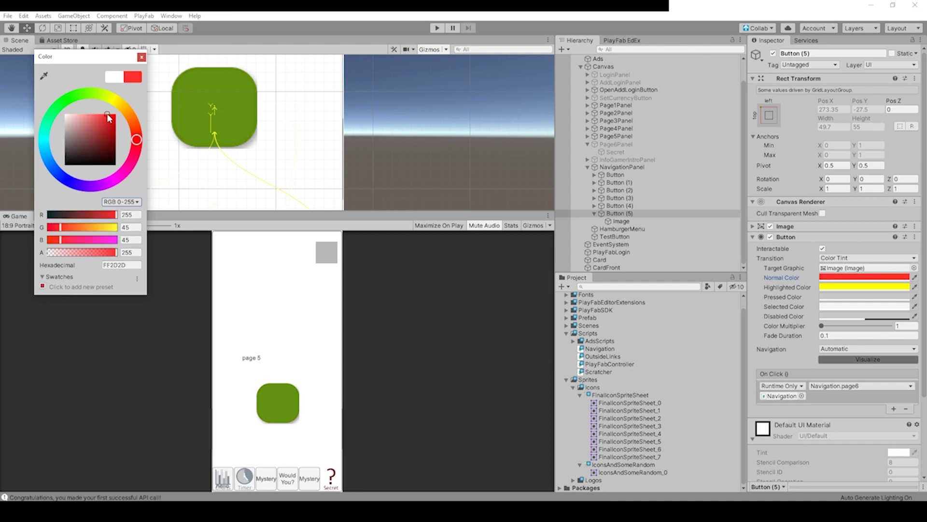
Set the pressed colour to green 1DFF00 and the selected colour to blue 0007FF, then play.
left_click(848, 296)
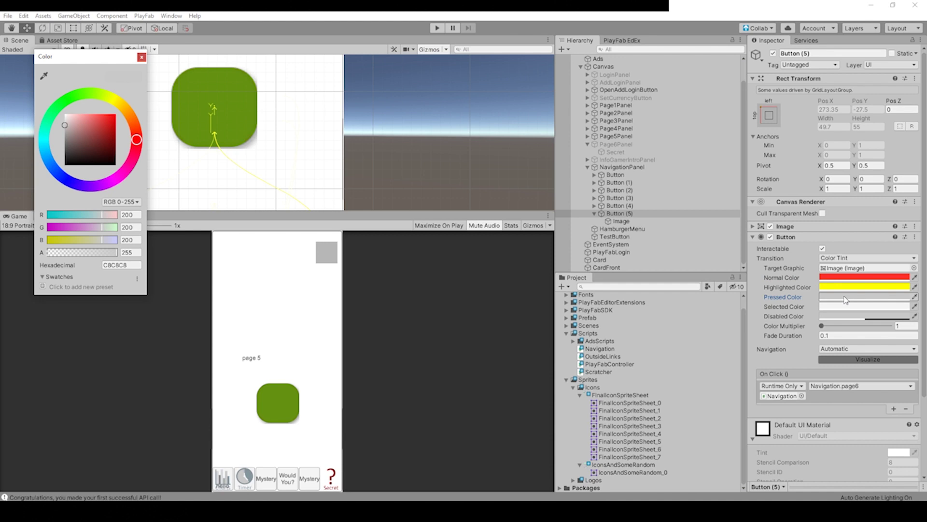
left_click(73, 100)
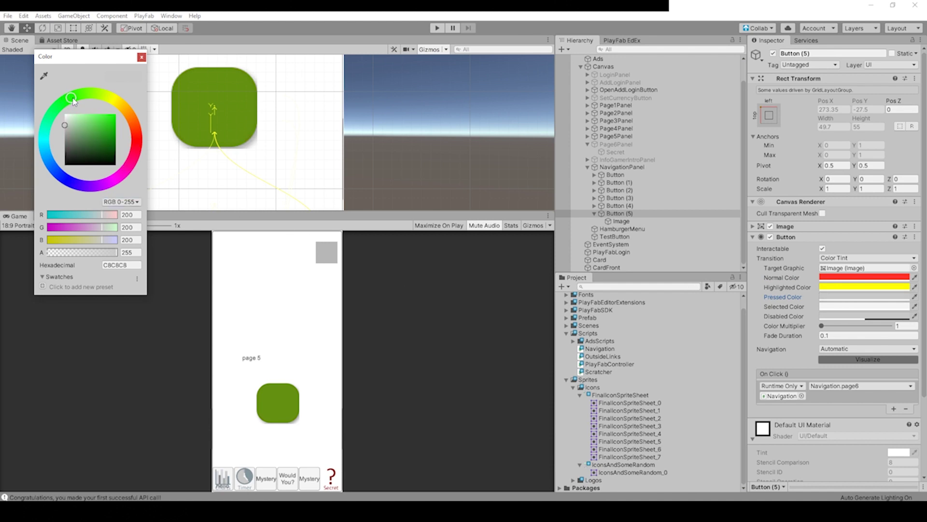
left_click_drag(93, 129, 115, 114)
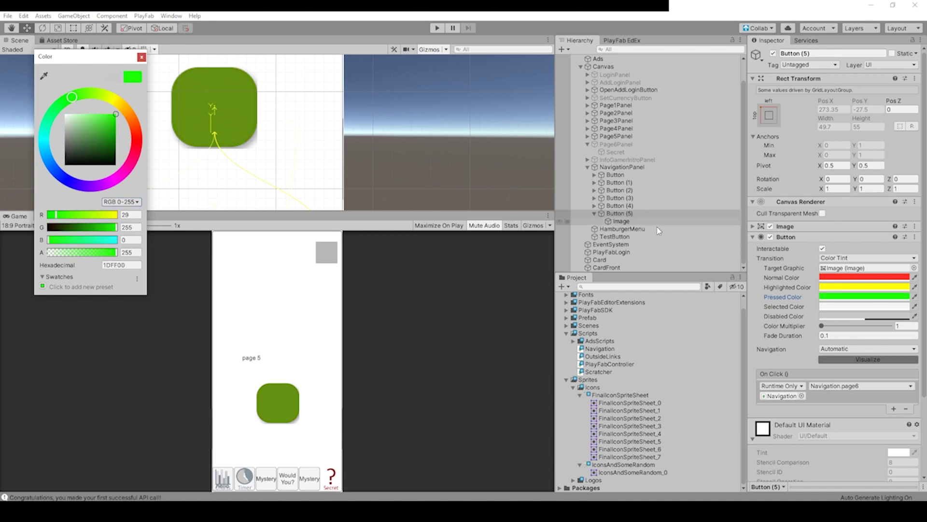
left_click(865, 306)
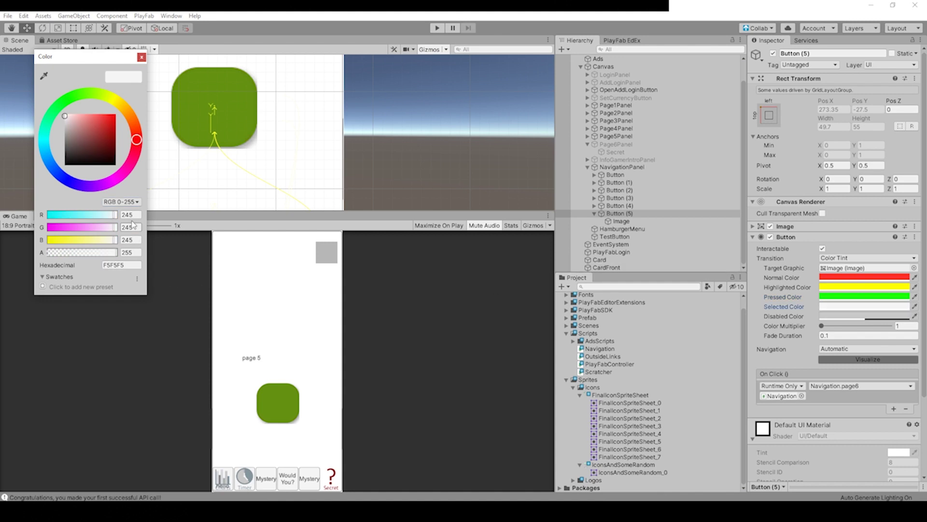
left_click(66, 179)
left_click_drag(93, 138, 116, 114)
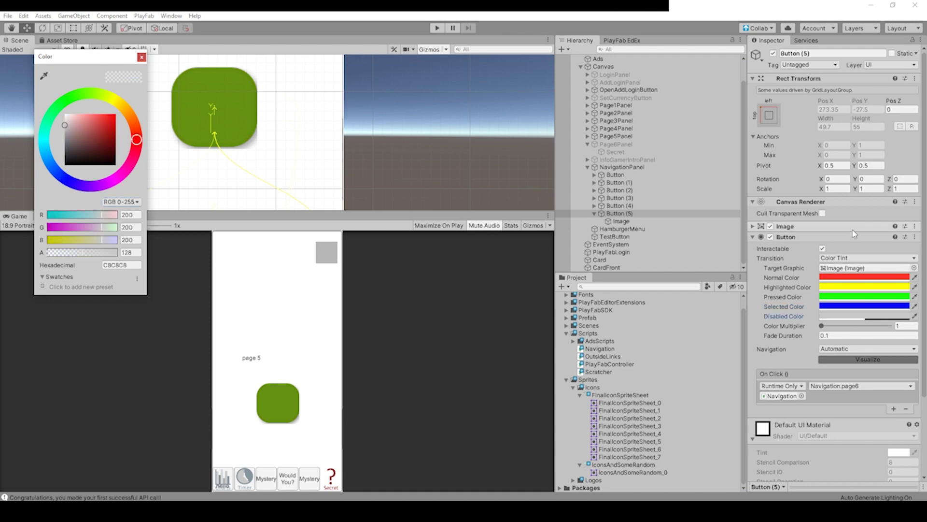
key("ctrl+p")
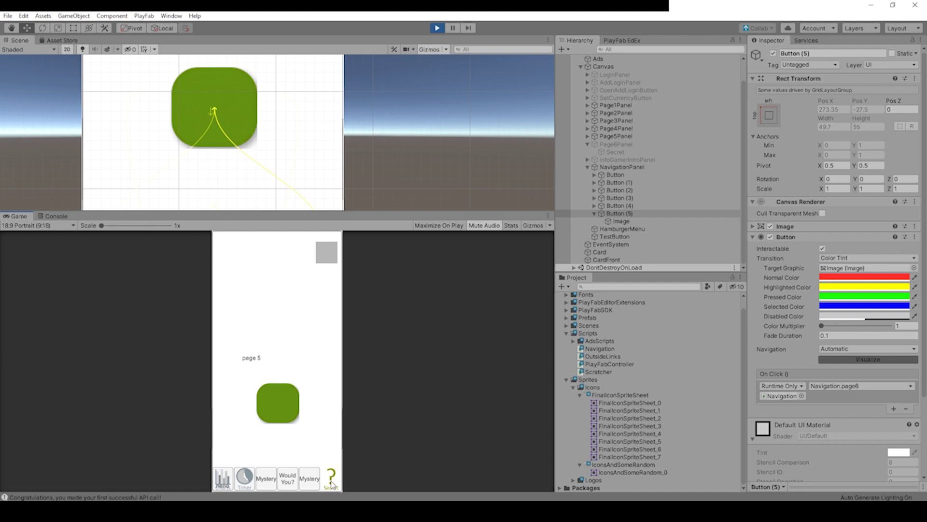
Click the Secret '?' button in the Game view to open page 6, then stop Play mode.
left_click(334, 479)
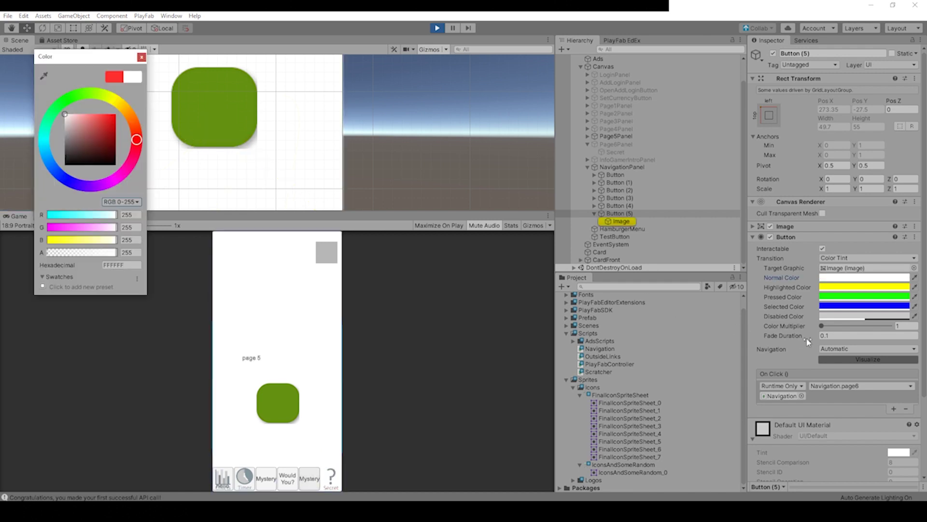
left_click(437, 30)
left_click(437, 29)
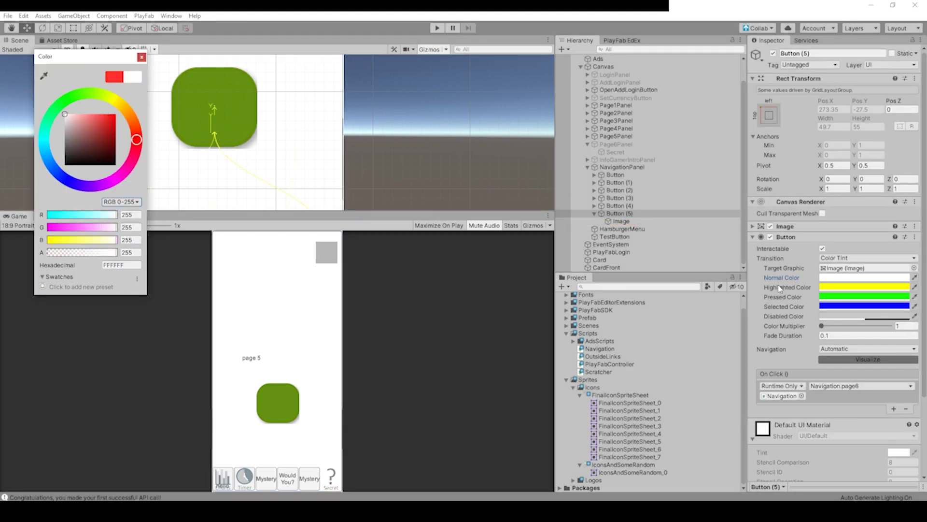
Make Button (5)'s normal, pressed and highlighted colours white, selected colour blue 5B80FF, then play-test.
left_click(848, 296)
left_click(848, 305)
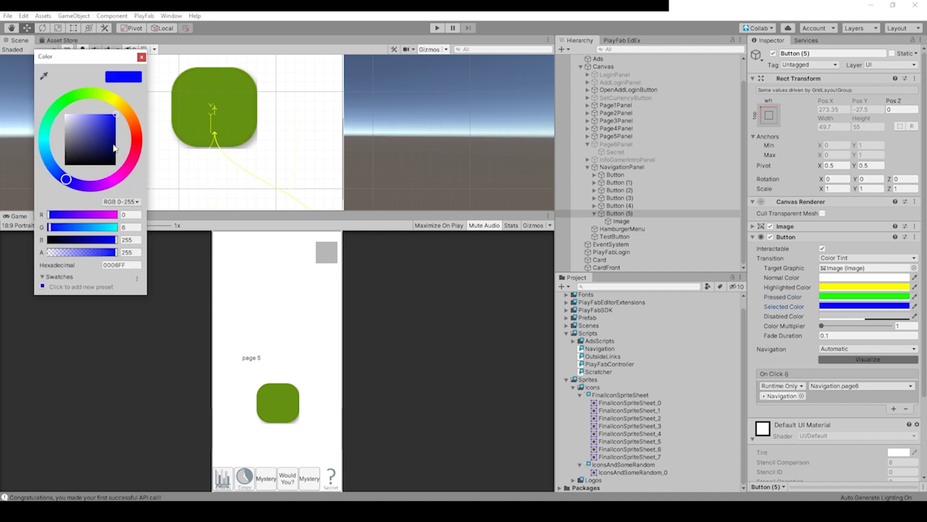
left_click_drag(62, 177, 59, 174)
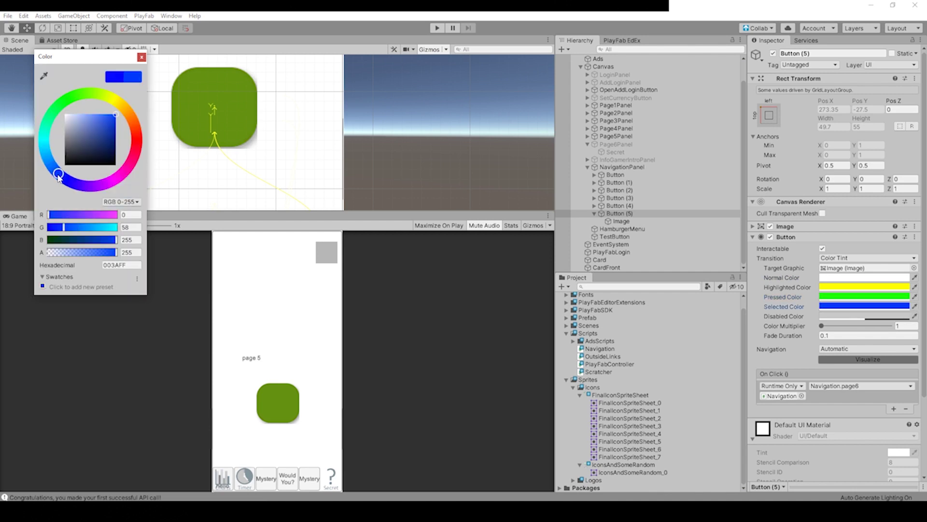
left_click(98, 114)
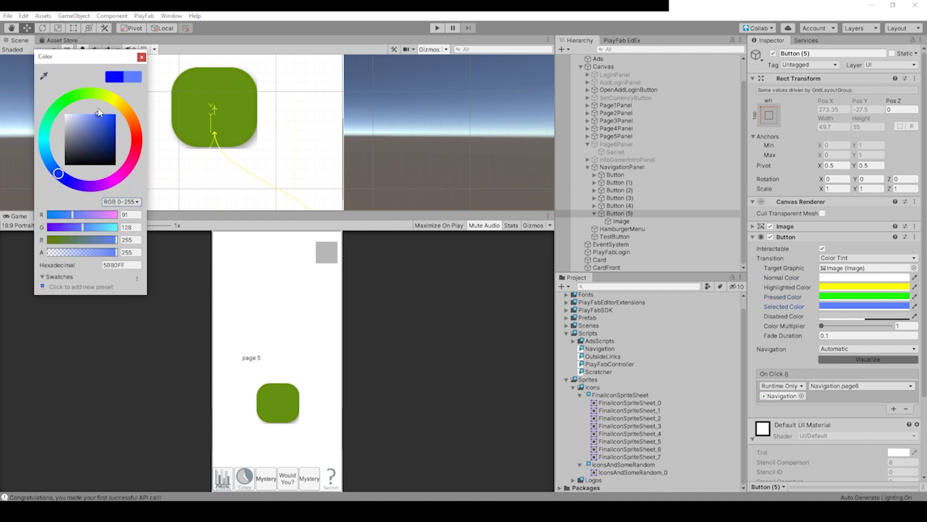
left_click(855, 296)
left_click_drag(80, 140, 60, 108)
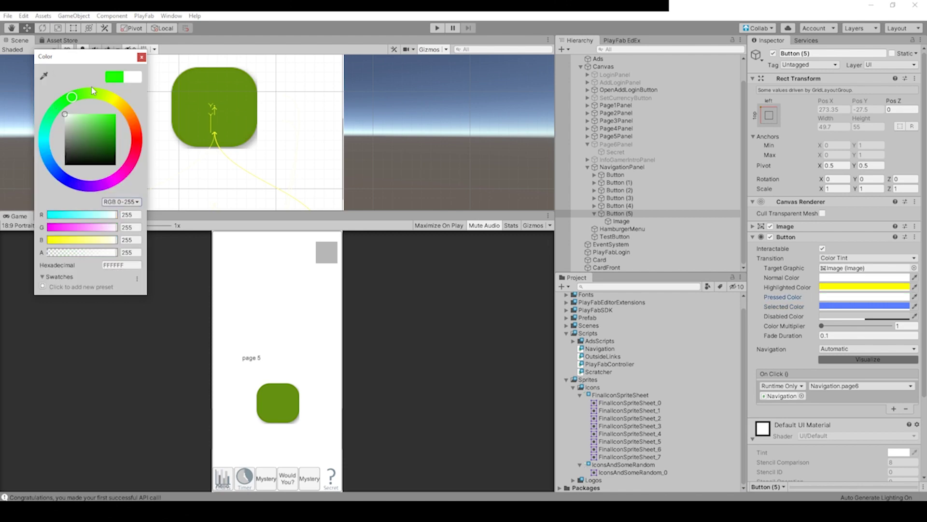
left_click(865, 287)
left_click_drag(85, 148, 66, 96)
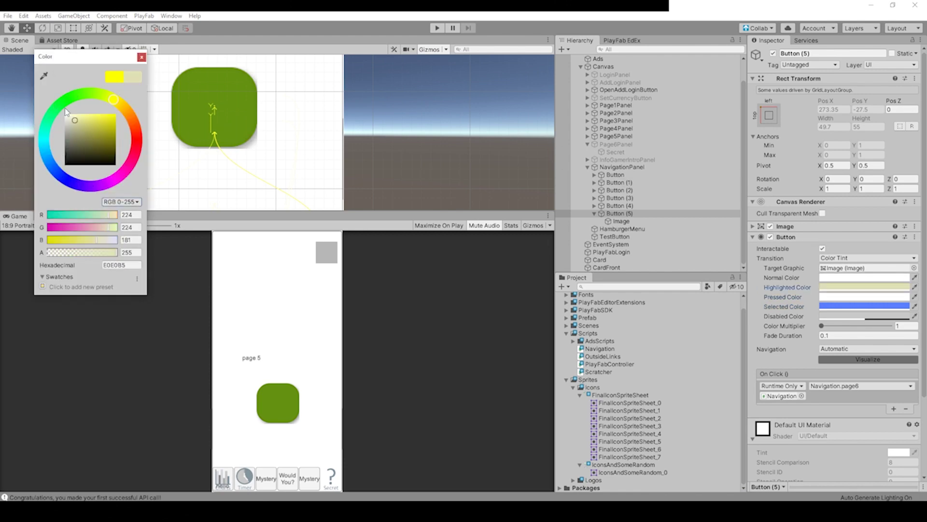
key("ctrl+p")
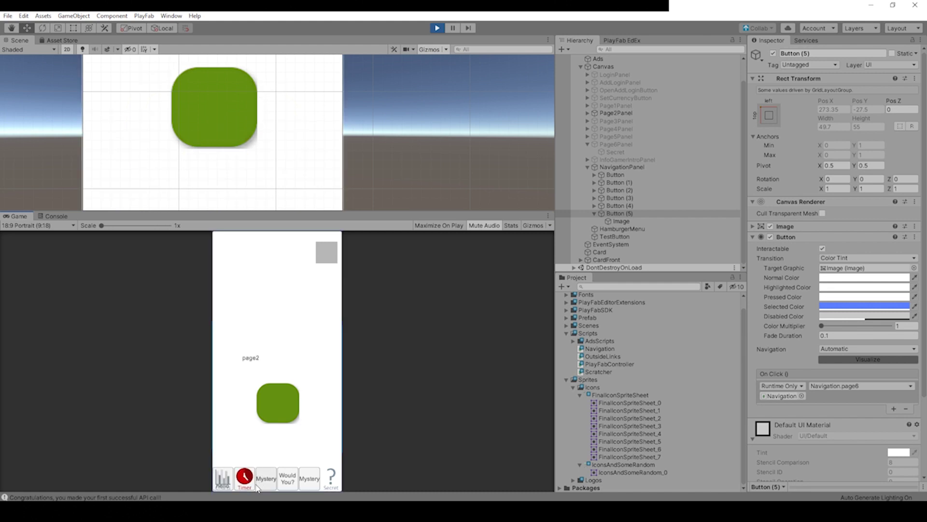
Give the Timer button, Button (1), a dark red pressed colour.
left_click(621, 182)
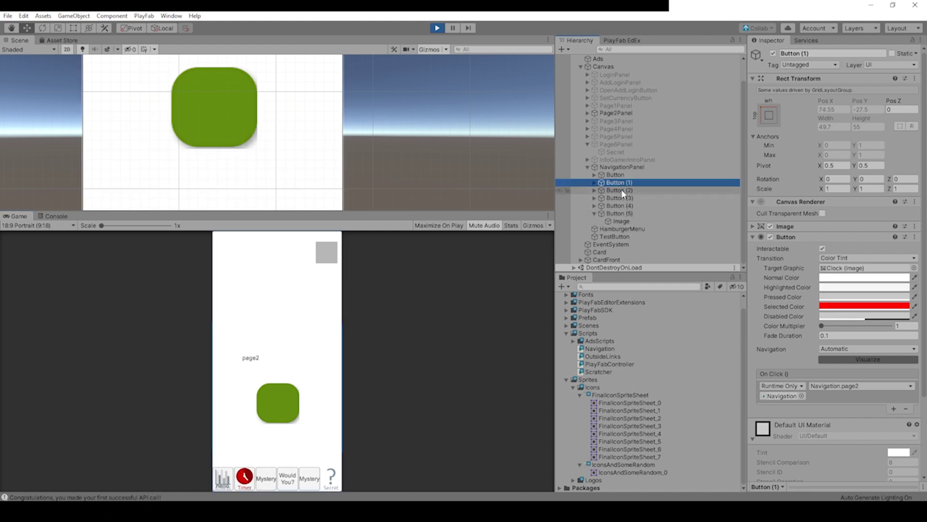
left_click(855, 297)
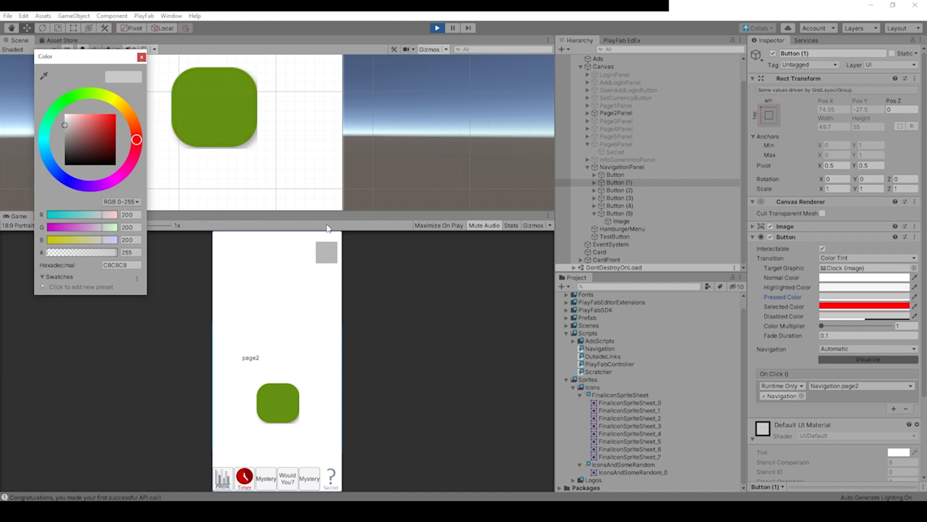
left_click(99, 138)
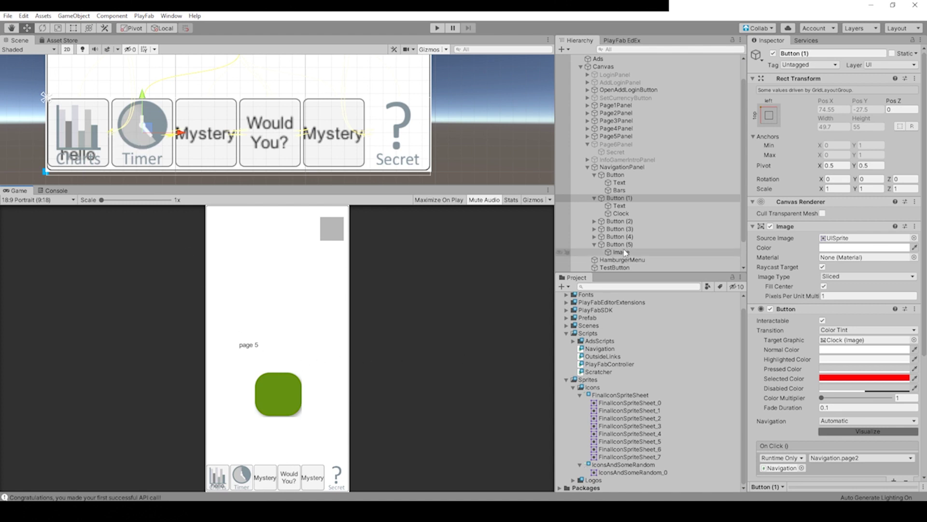
Delete the Timer button's Text child, leaving its Clock icon.
left_click(624, 198)
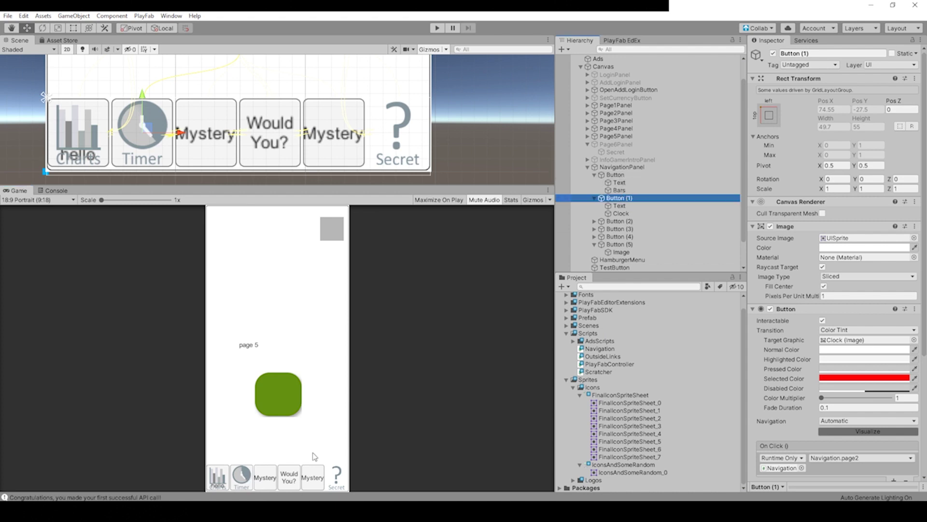
left_click(633, 206)
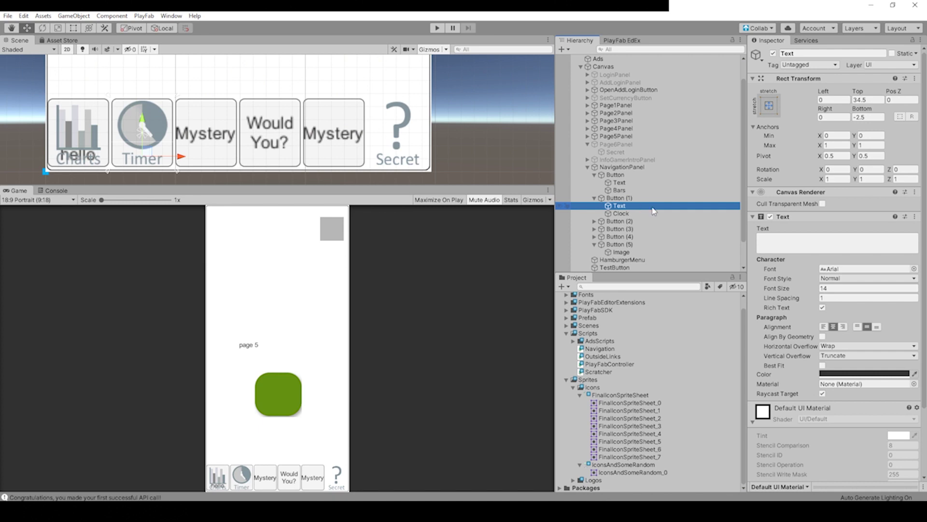
key("Delete")
left_click(623, 206)
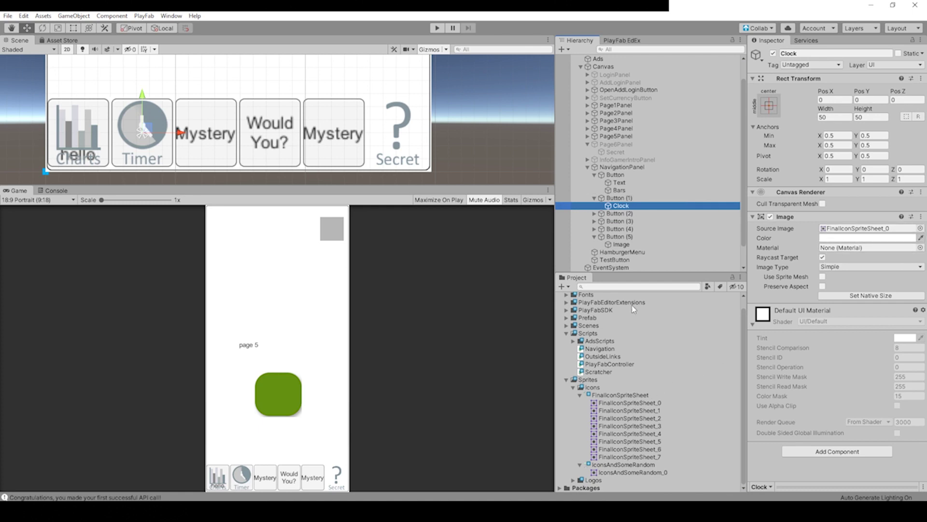
left_click(620, 198)
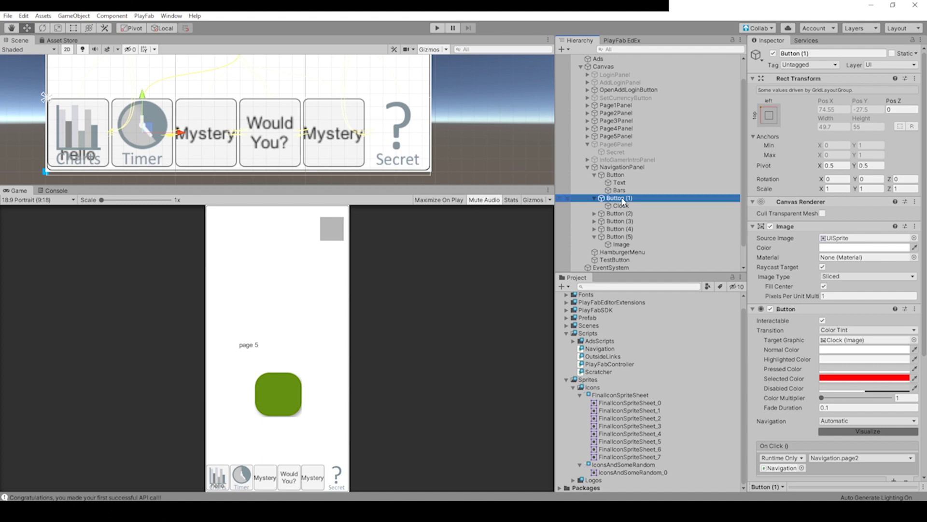
Set Button (1)'s background Source Image to None and its colour alpha to 0.
left_click(915, 238)
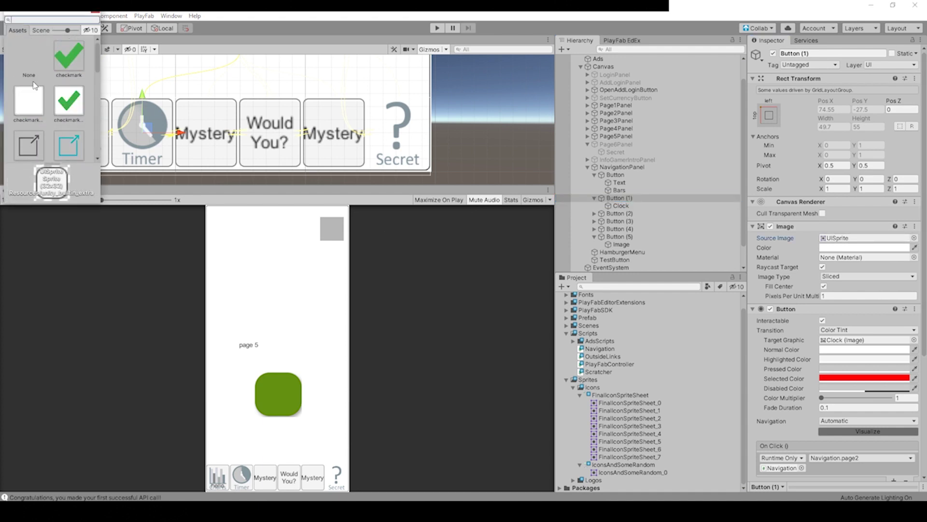
left_click(25, 60)
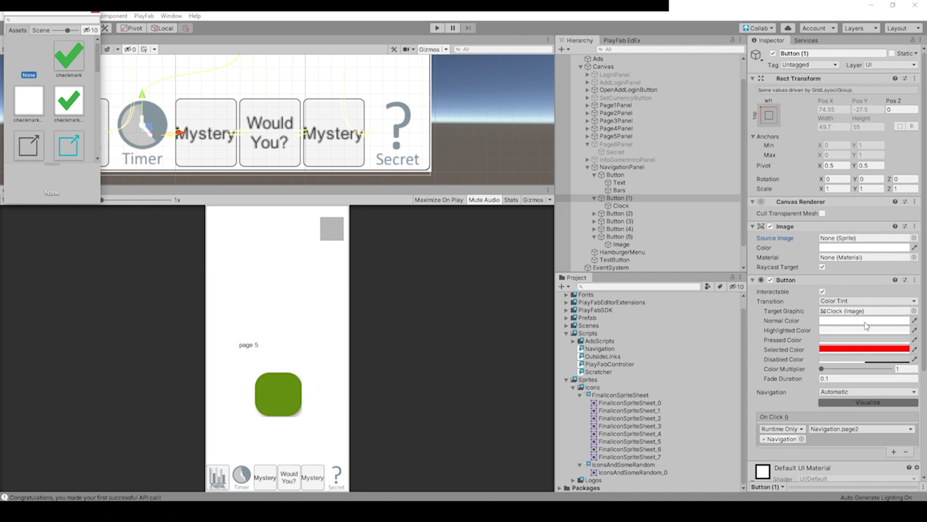
left_click(865, 247)
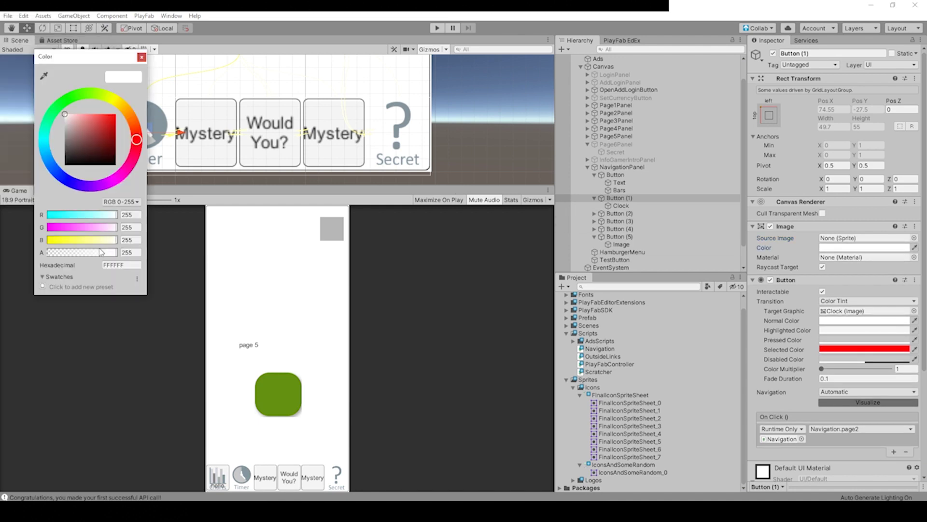
left_click_drag(101, 251, 32, 256)
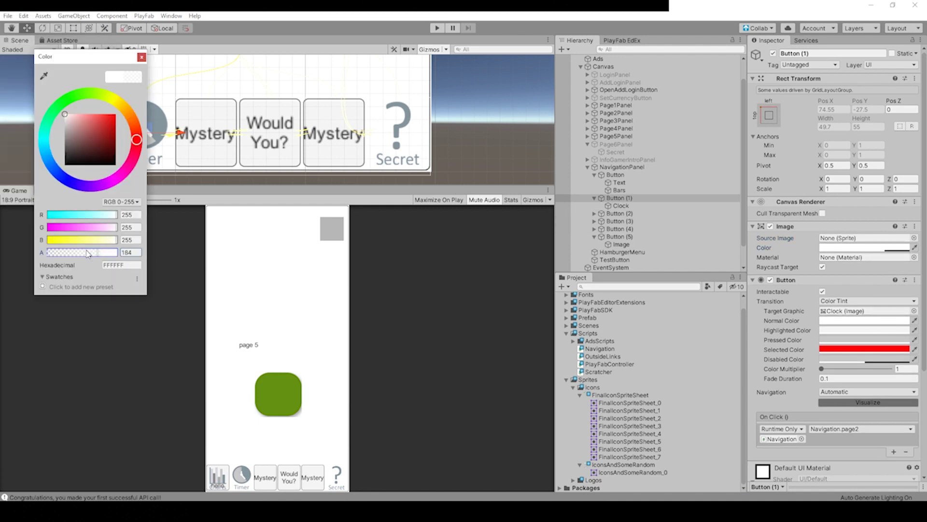
left_click(141, 57)
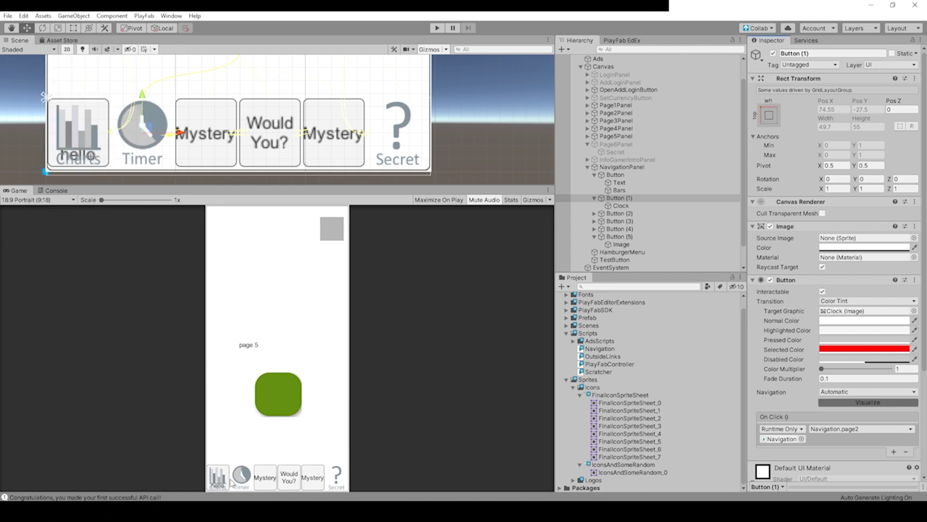
Delete the hello text child from the Charts navigation button.
left_click(623, 174)
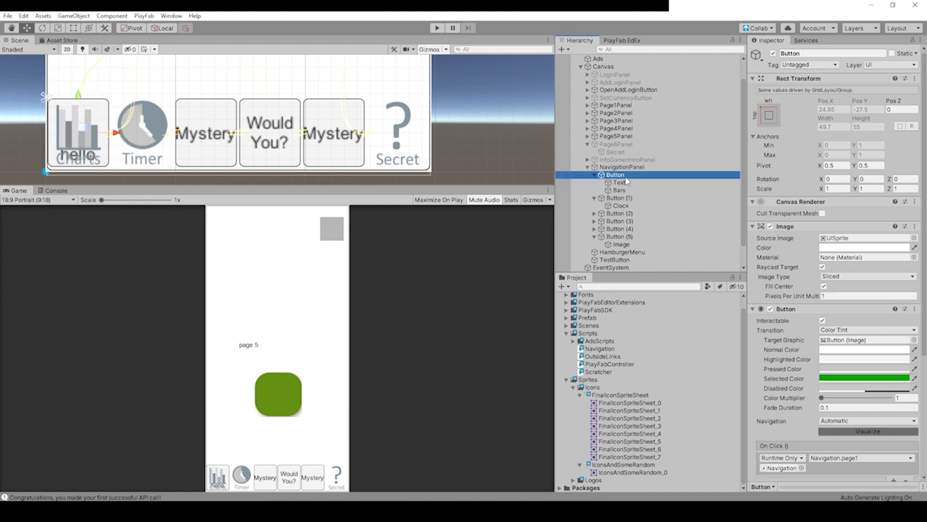
left_click(619, 182)
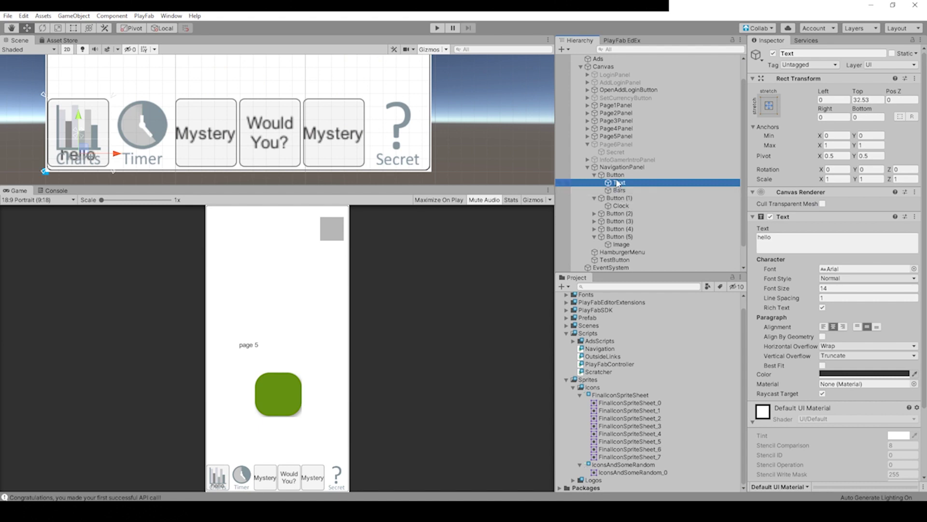
key("Delete")
Rename the Bars icon object under Button to ChartImage.
left_click(619, 182)
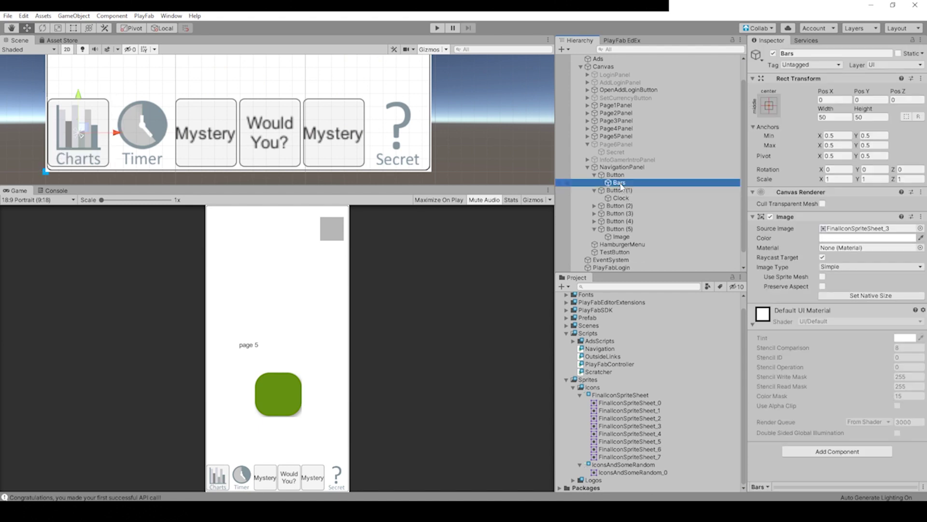
right_click(619, 182)
left_click(659, 214)
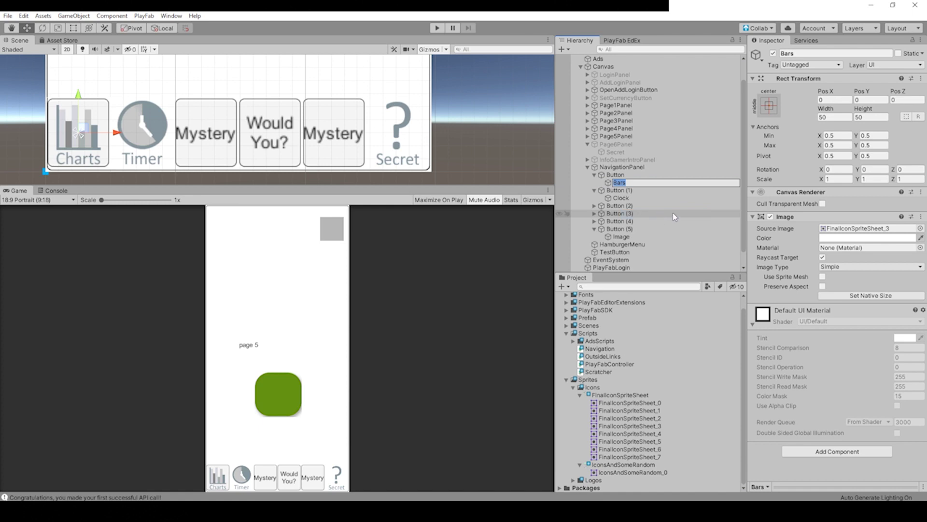
type("ChartImage")
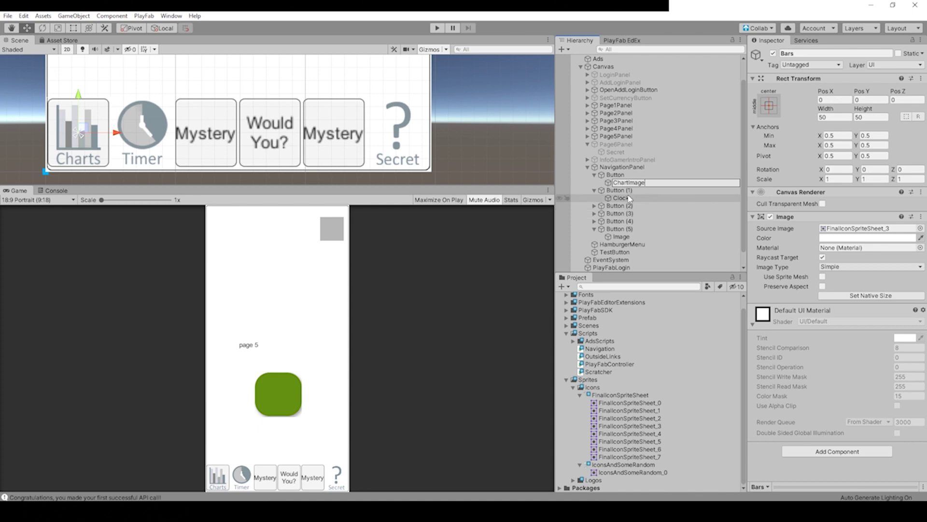
left_click(623, 198)
Rename the Clock icon object under Button (1) to ClockImage.
right_click(623, 198)
left_click(670, 227)
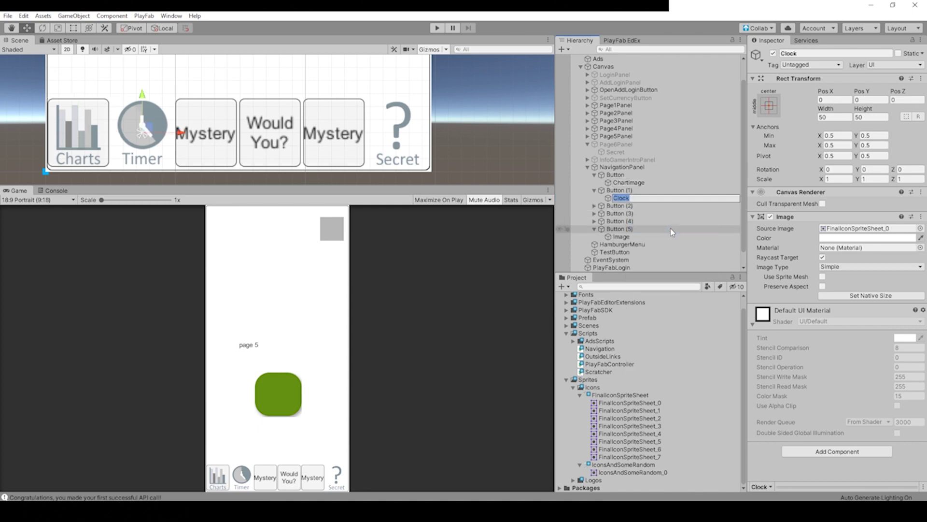
key("Right")
type("Image")
left_click(609, 199)
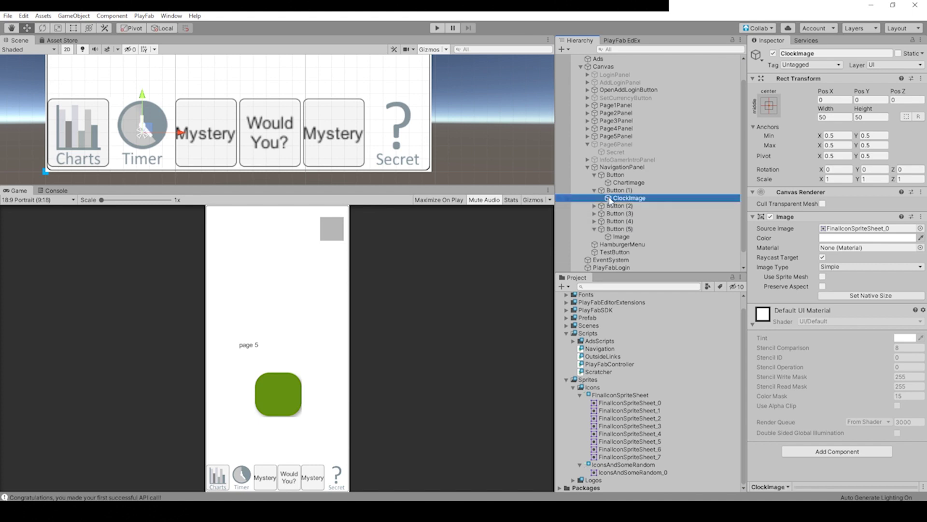
left_click(615, 175)
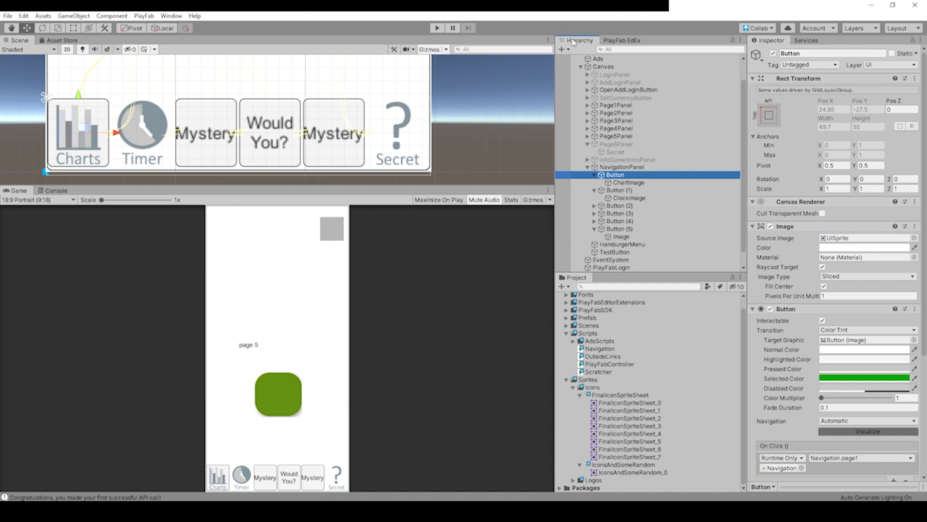
Run the scene and alternate between the Charts and Timer buttons, finishing on Timer.
left_click(437, 28)
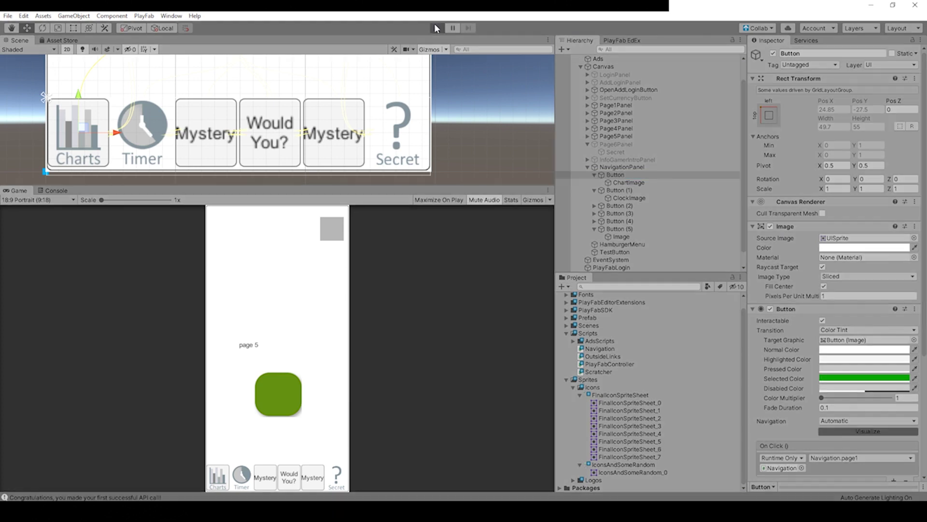
left_click(220, 481)
left_click(235, 478)
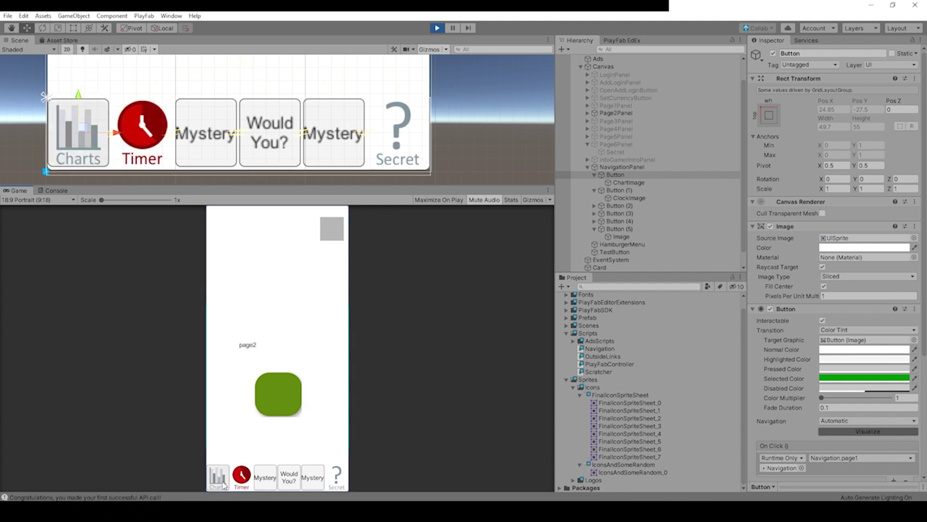
left_click(244, 477)
left_click(245, 477)
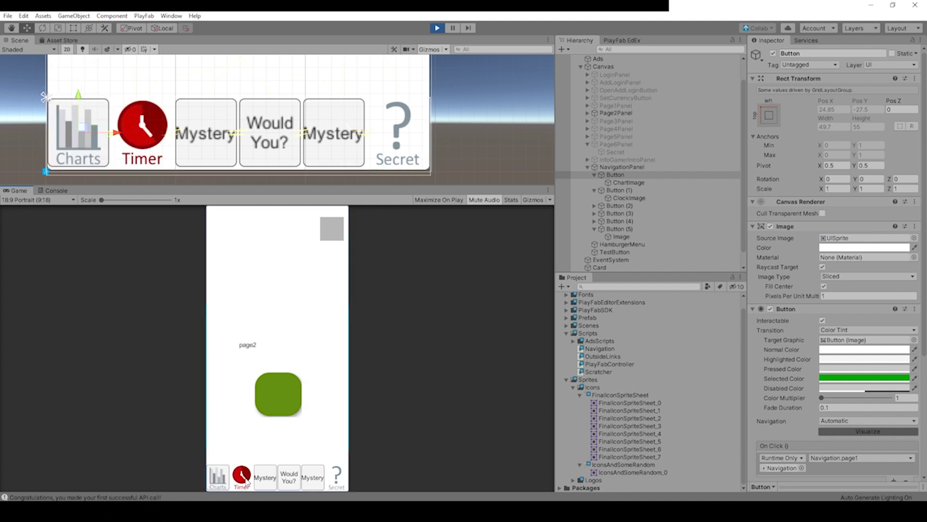
left_click(225, 484)
left_click(246, 478)
scroll(144, 116, "up", 4)
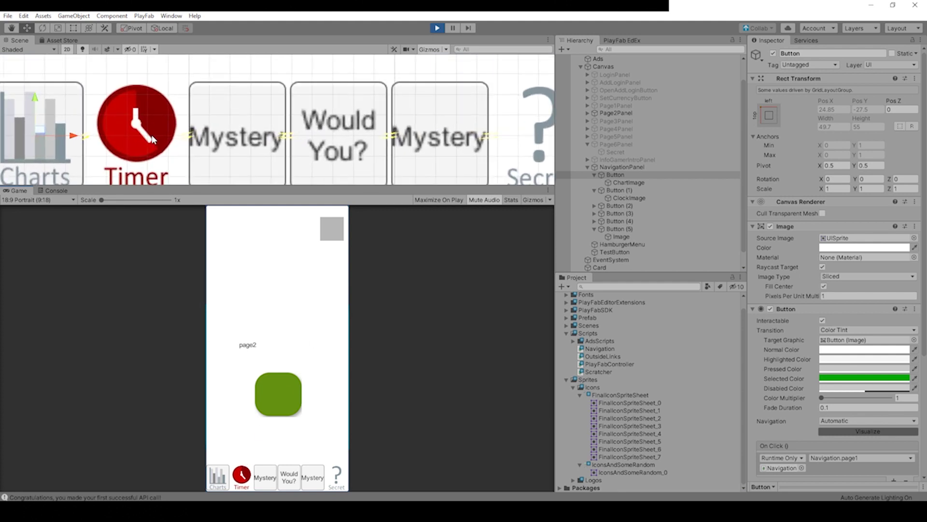
left_click(245, 475)
left_click(219, 477)
left_click(246, 476)
left_click(220, 477)
left_click(242, 476)
Stop play mode and set the first button's Source Image to None with colour alpha 0.
left_click(223, 471)
key("ctrl+p")
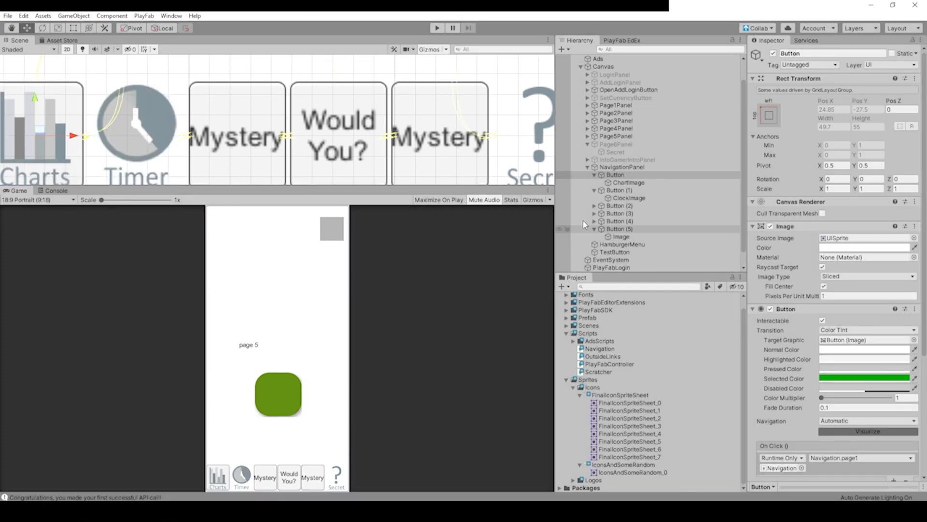
left_click(622, 182)
left_click(622, 177)
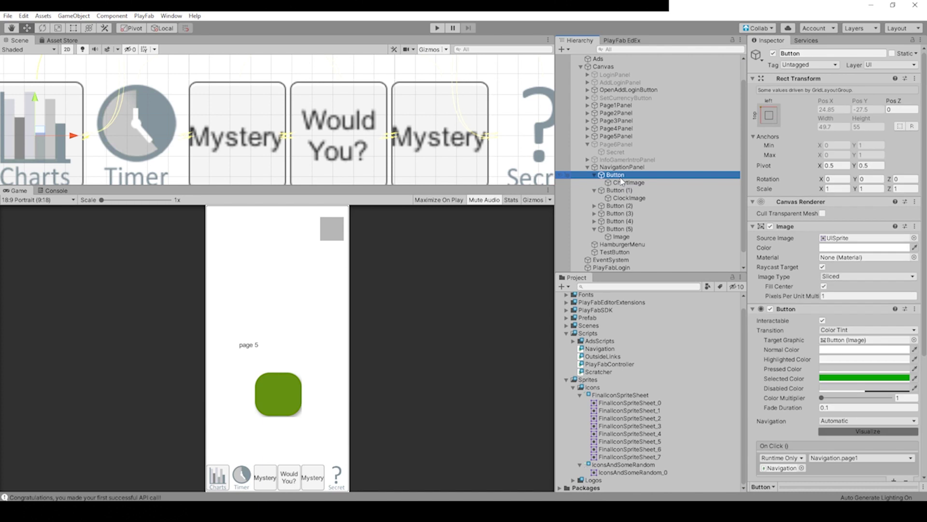
left_click(914, 238)
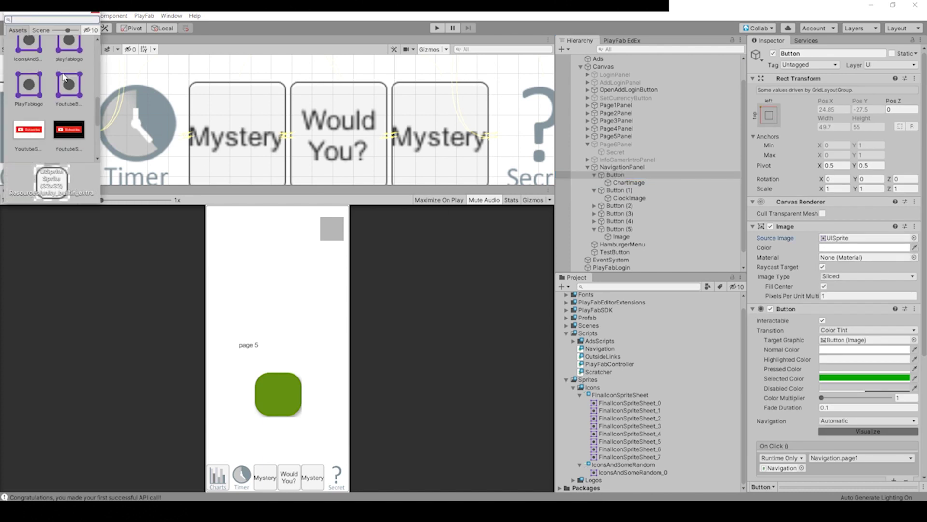
scroll(65, 77, "up", 3)
left_click(33, 72)
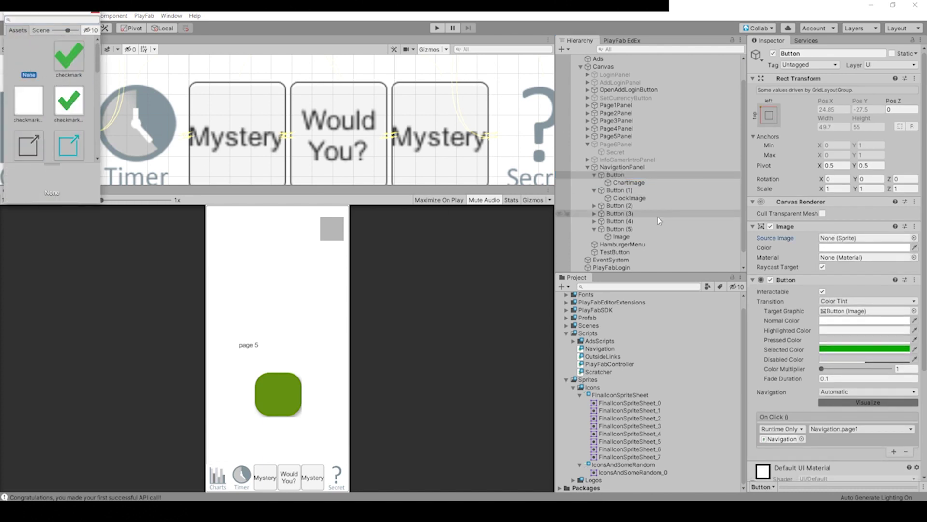
left_click(848, 247)
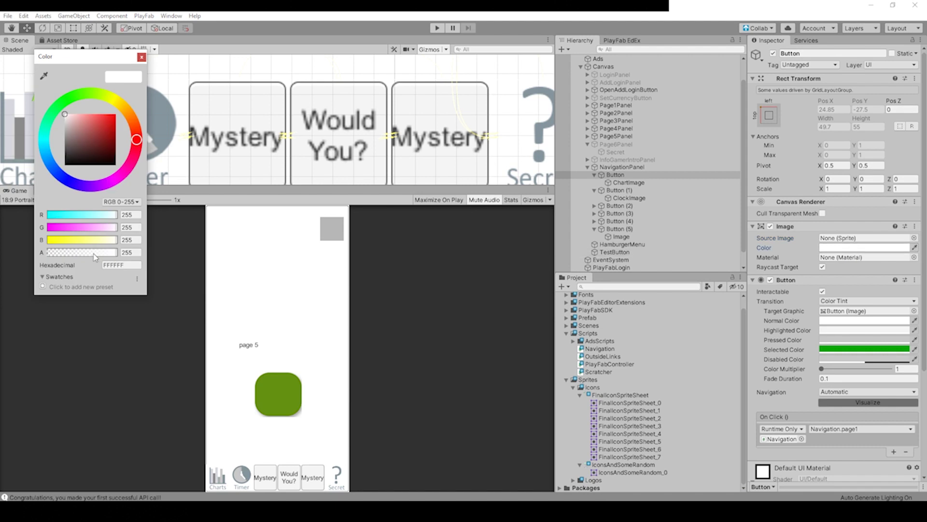
left_click_drag(94, 252, 22, 244)
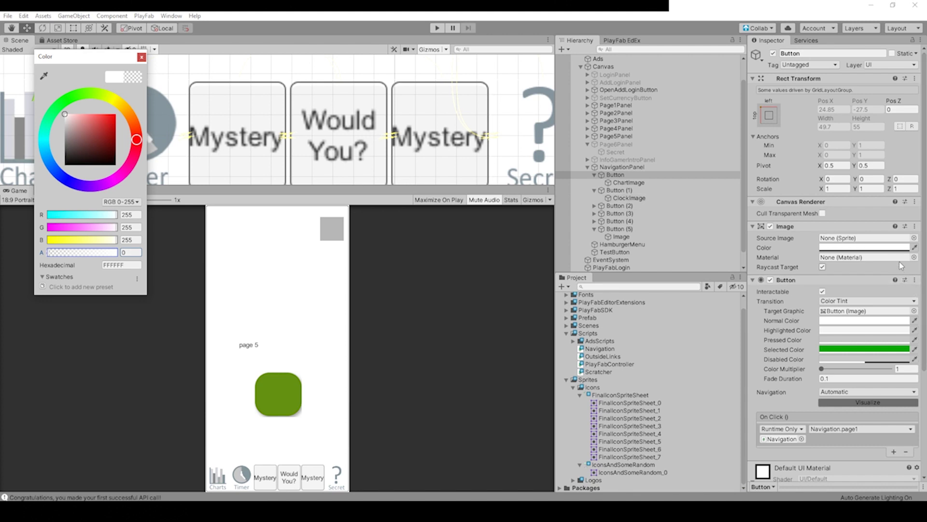
Remove the button's Image component and assign ChartImage as its Target Graphic.
left_click(914, 226)
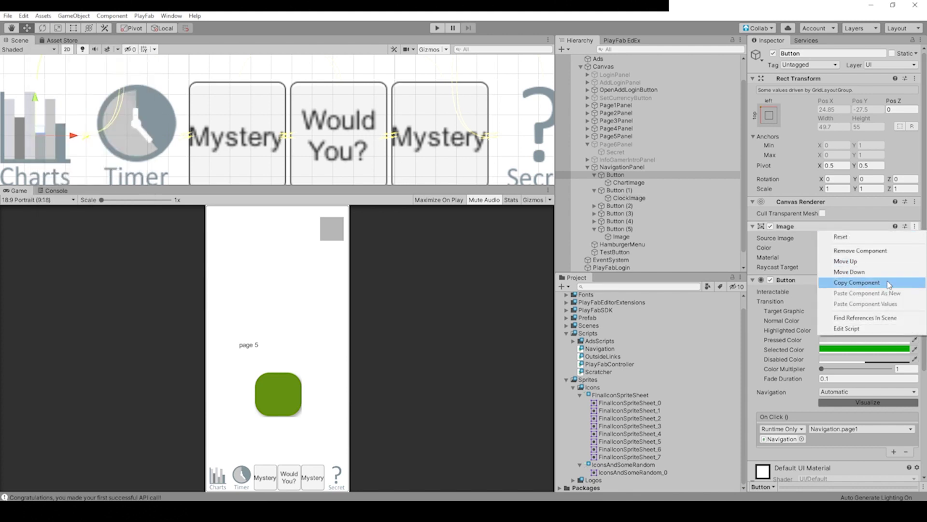
key("Escape")
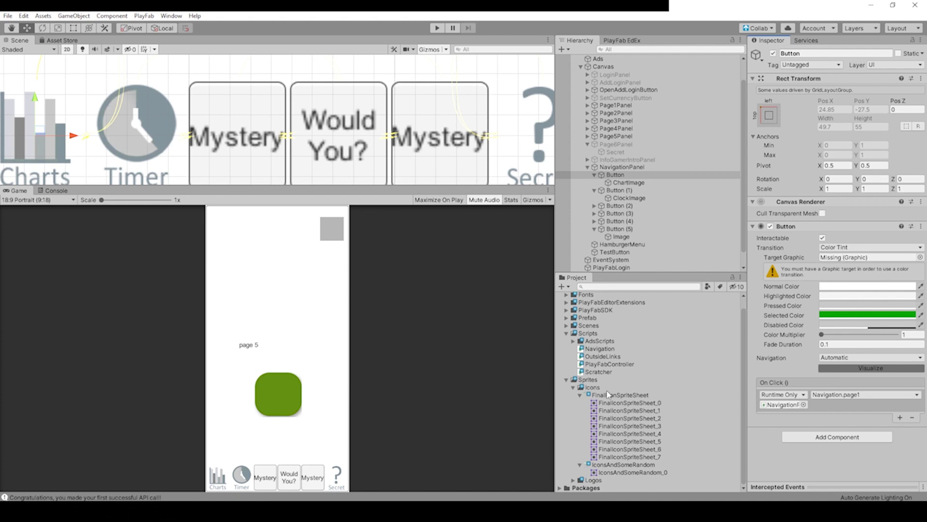
left_click_drag(625, 183, 844, 258)
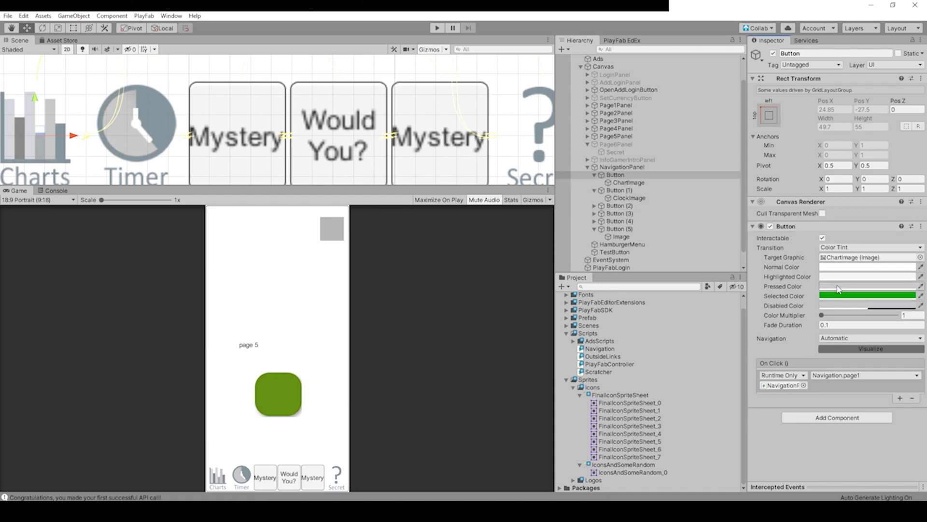
left_click(437, 29)
Browse the icon sheet's sprites to locate the line sprite FinalIconSpriteSheet_7.
left_click(625, 411)
left_click(630, 418)
left_click(636, 433)
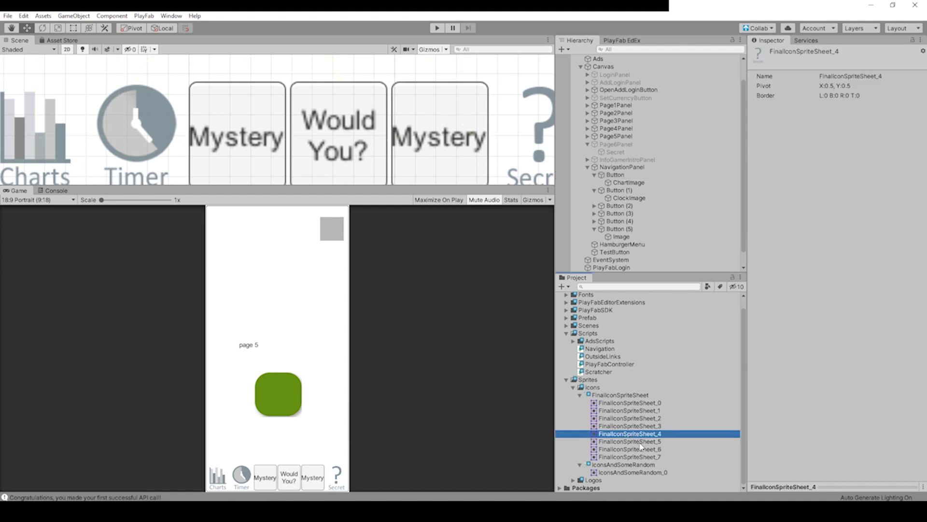
left_click(640, 442)
left_click(640, 449)
left_click(638, 457)
scroll(609, 96, "up", 2)
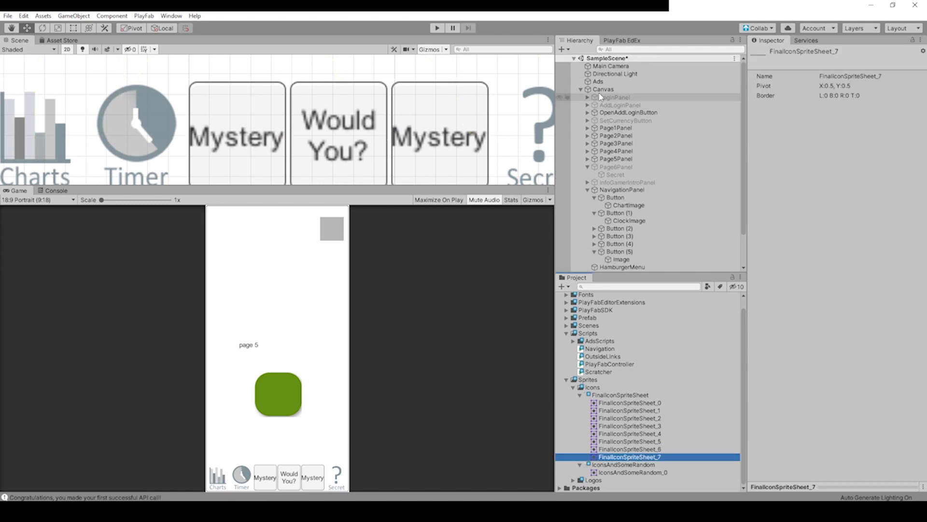
Add a UI Image under Canvas and name it NavigationLineImage.
right_click(601, 91)
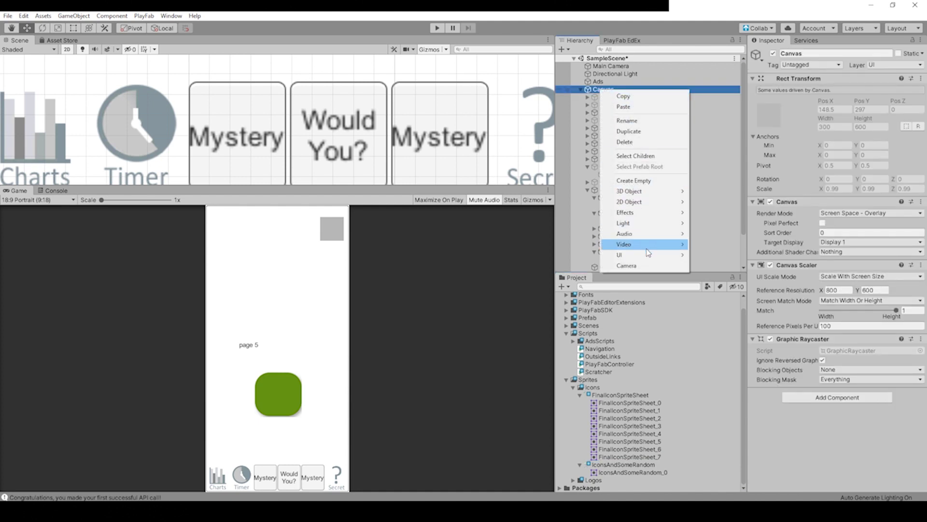
mouse_move(675, 257)
left_click(711, 276)
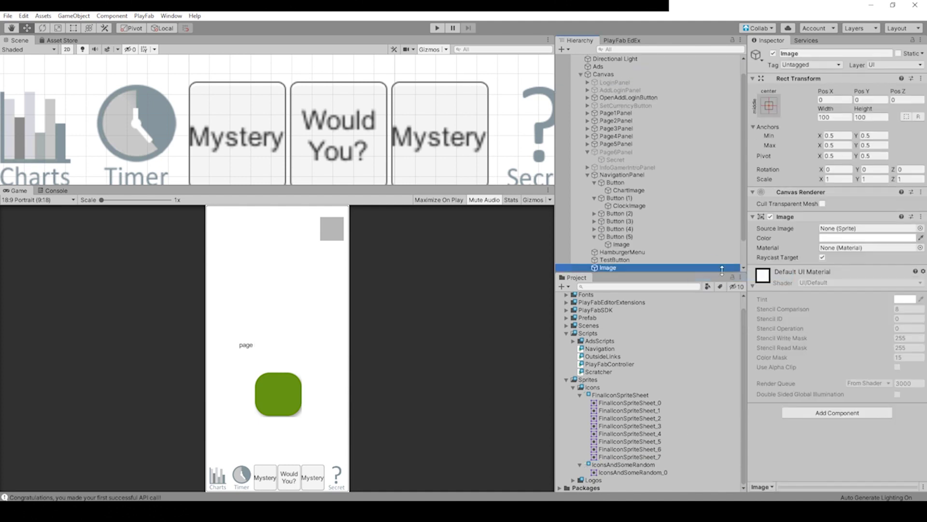
right_click(640, 265)
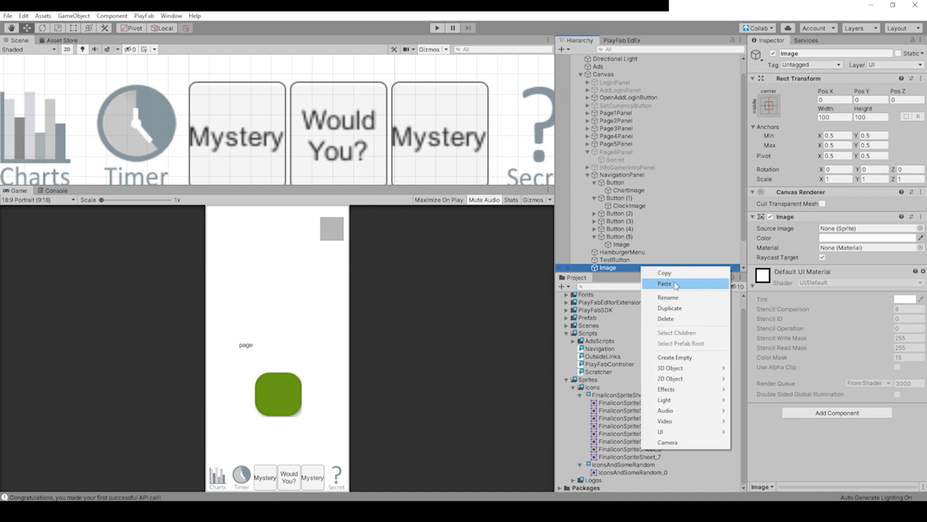
left_click(669, 298)
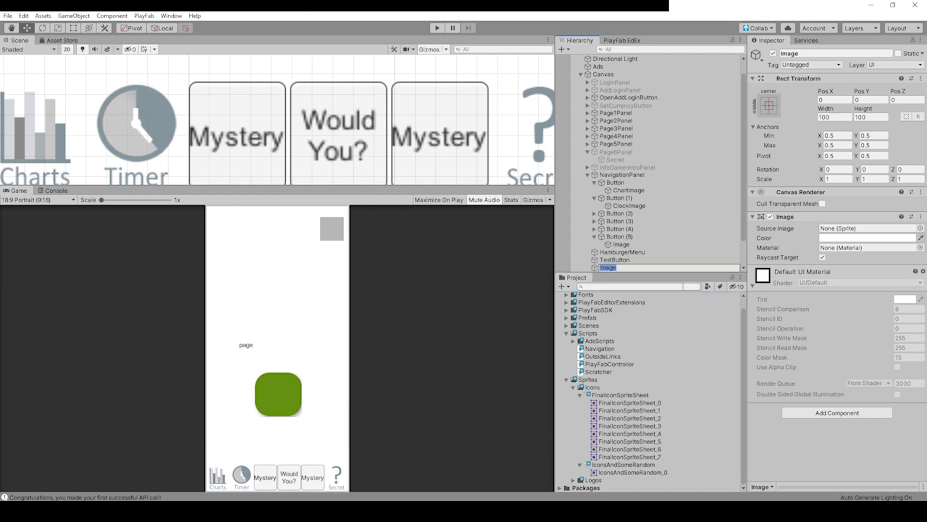
type("Li")
type("Navigation")
type("Image")
key("Return")
Assign sprite FinalIconSpriteSheet_7 as NavigationLineImage's Source Image.
left_click(619, 418)
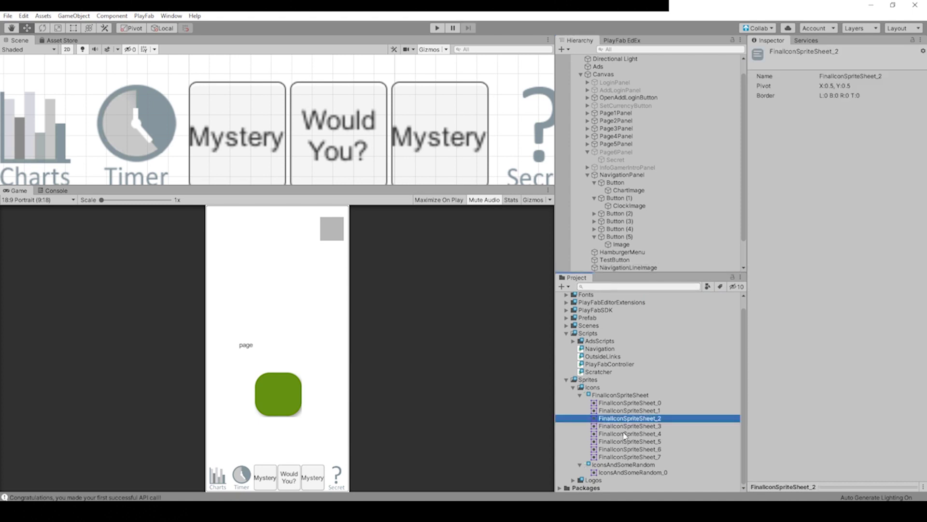
left_click(626, 441)
left_click(622, 433)
left_click(619, 419)
left_click(626, 441)
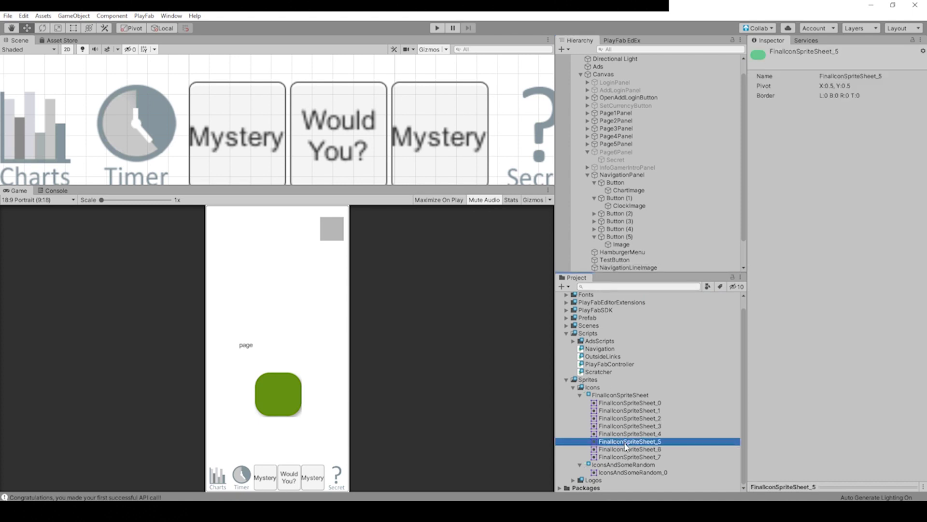
left_click(629, 456)
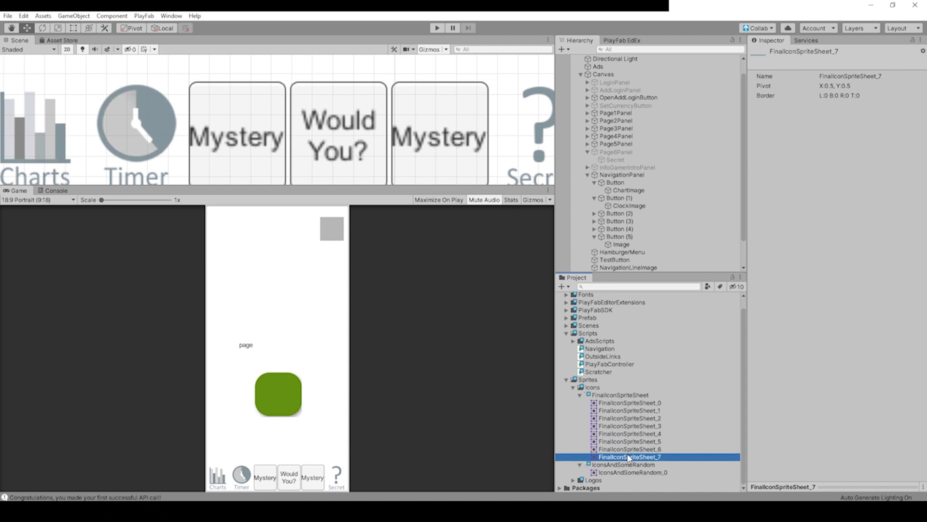
left_click(603, 364)
left_click(628, 267)
left_click_drag(628, 456, 848, 228)
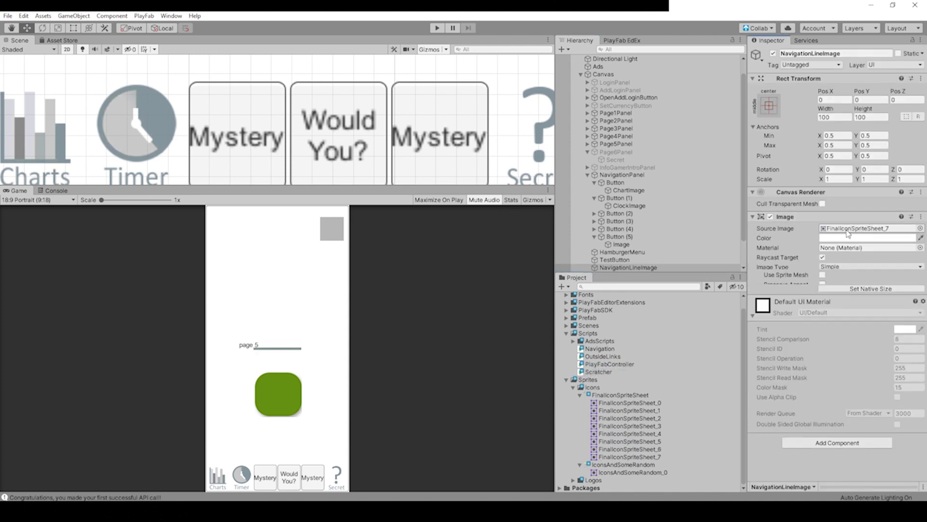
Size the line image to 505.5 by 22.53, positioned just above the navigation bar.
left_click_drag(825, 109, 501, 175)
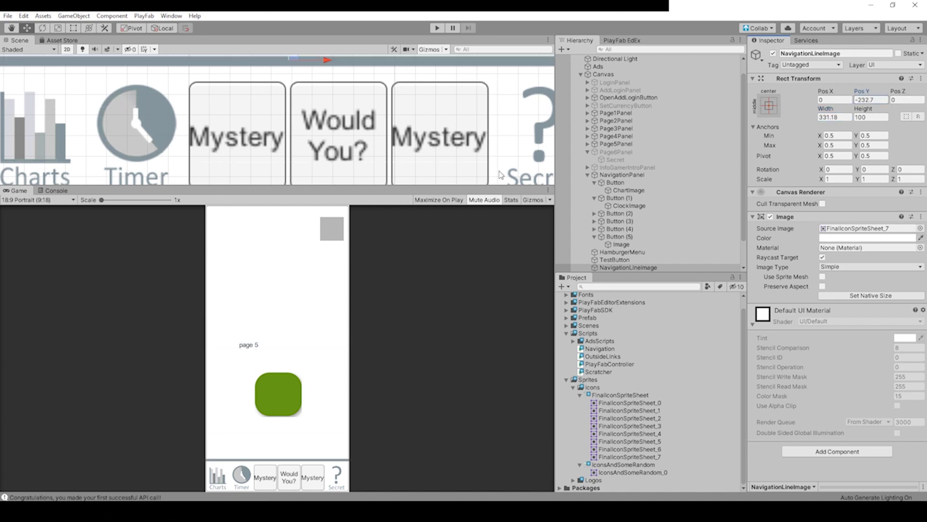
left_click_drag(863, 108, 182, 269)
left_click_drag(862, 91, 843, 217)
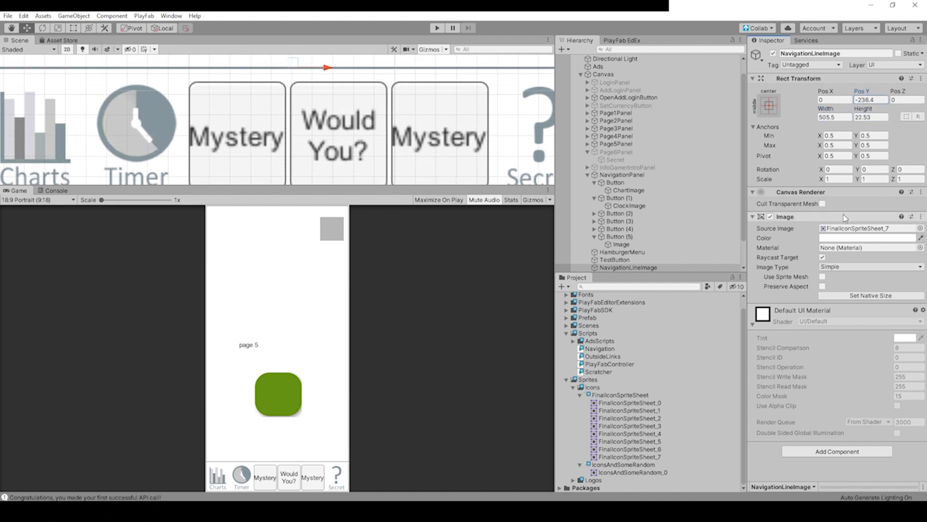
Review FinalIconSpriteSheet's import settings and slices in the Sprite Editor, then close it.
double_click(859, 227)
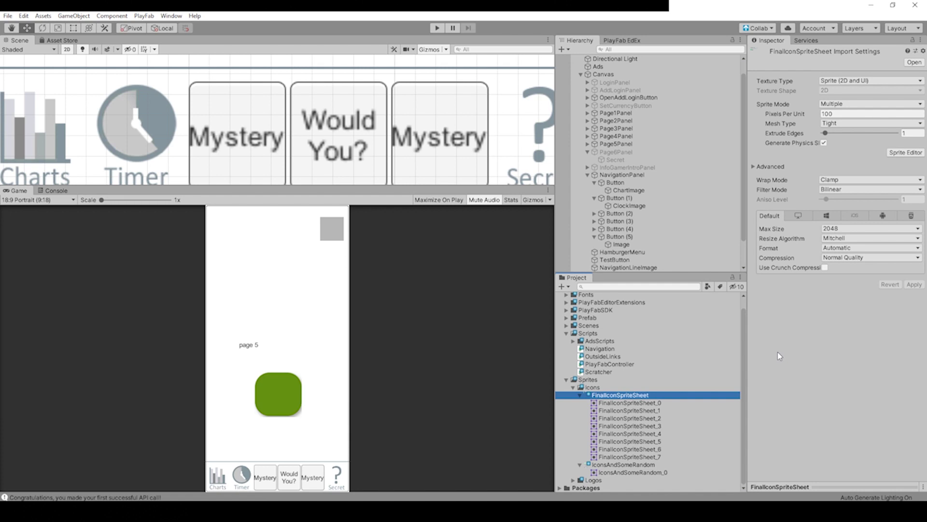
left_click(888, 152)
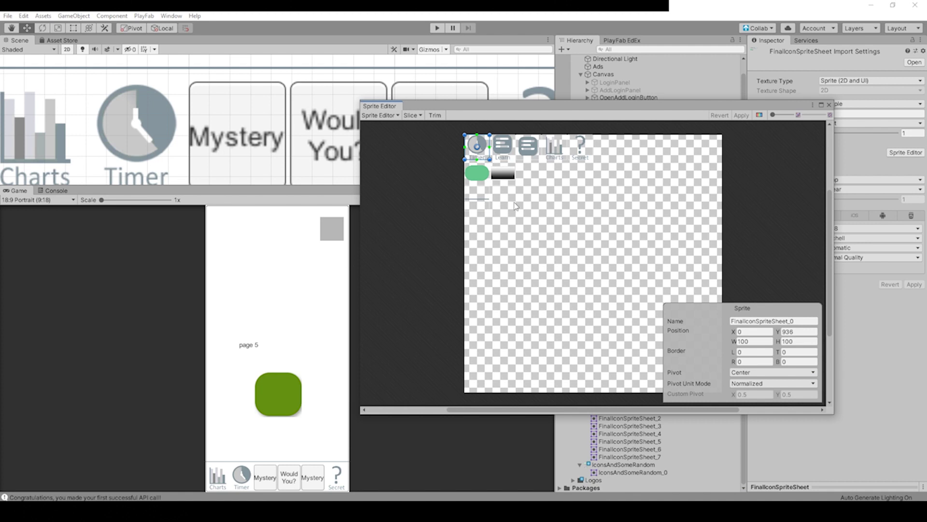
scroll(478, 200, "up", 3)
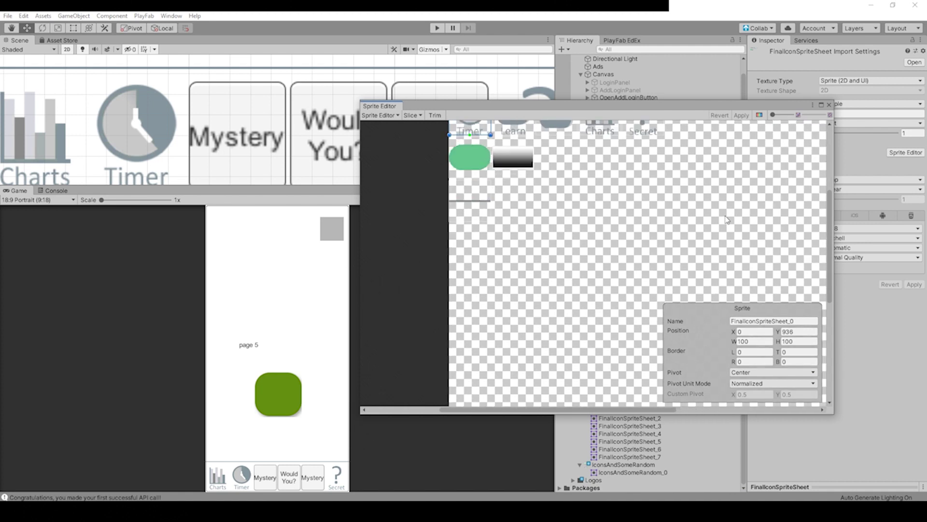
left_click(829, 105)
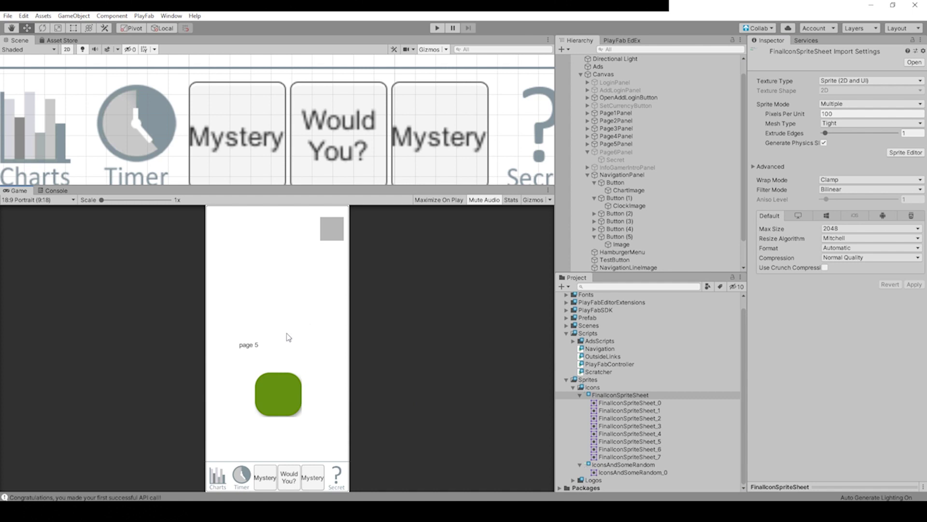
Inspect the Image components on Page1Panel and Page2Panel.
left_click(616, 113)
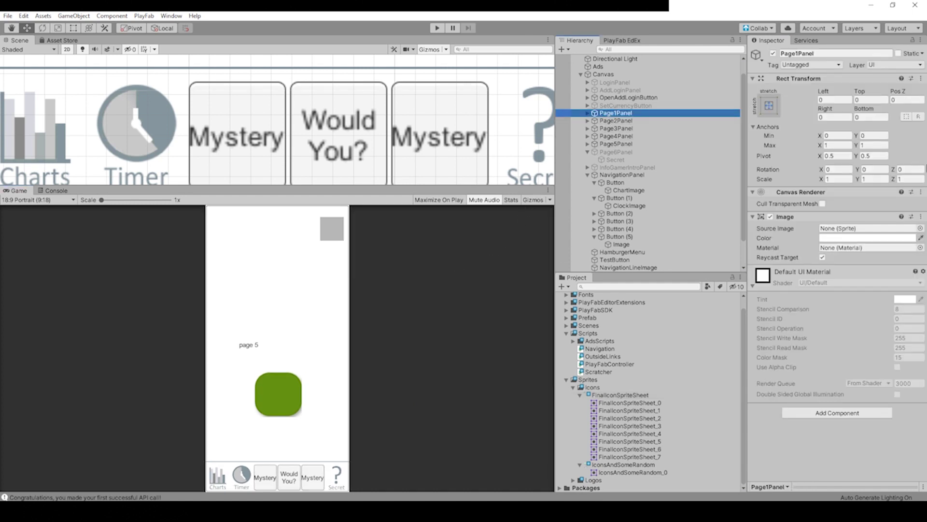
left_click(616, 121)
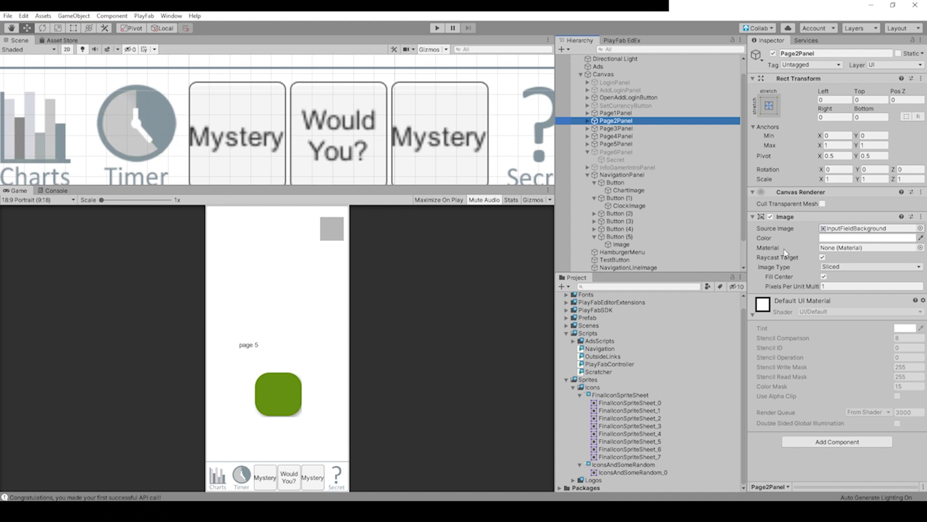
scroll(362, 329, "up", 2)
scroll(362, 333, "up", 1)
scroll(362, 333, "down", 3)
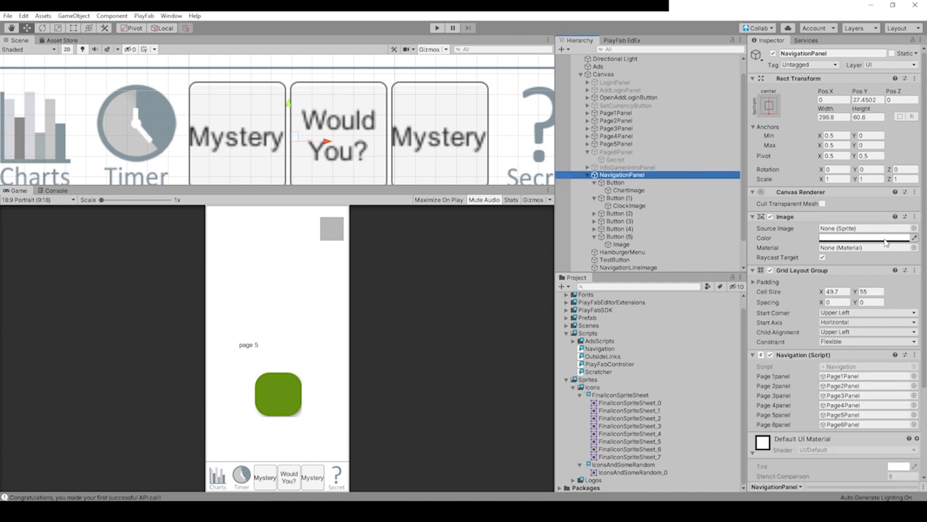
Set NavigationPanel's Image colour to opaque green 75B550 and lower its Pos Y to 25.9.
left_click(908, 239)
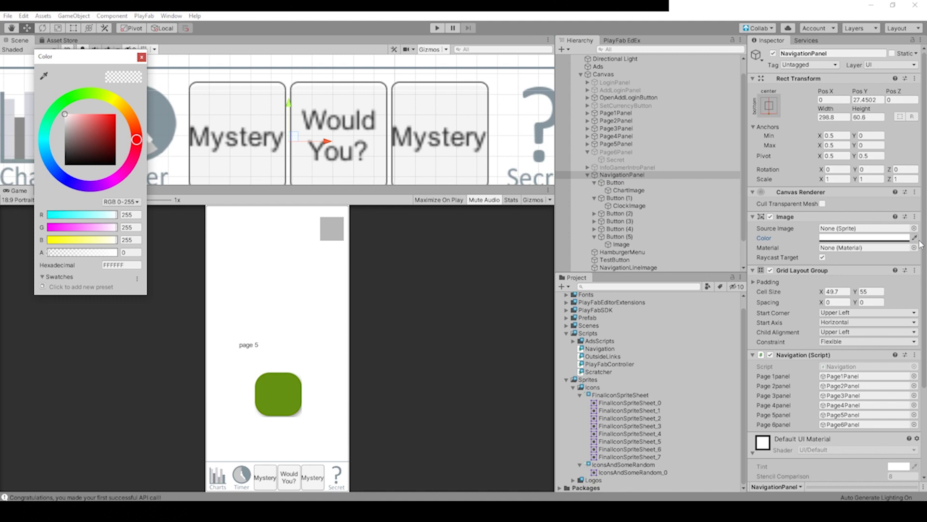
left_click(49, 254)
left_click_drag(62, 252, 117, 252)
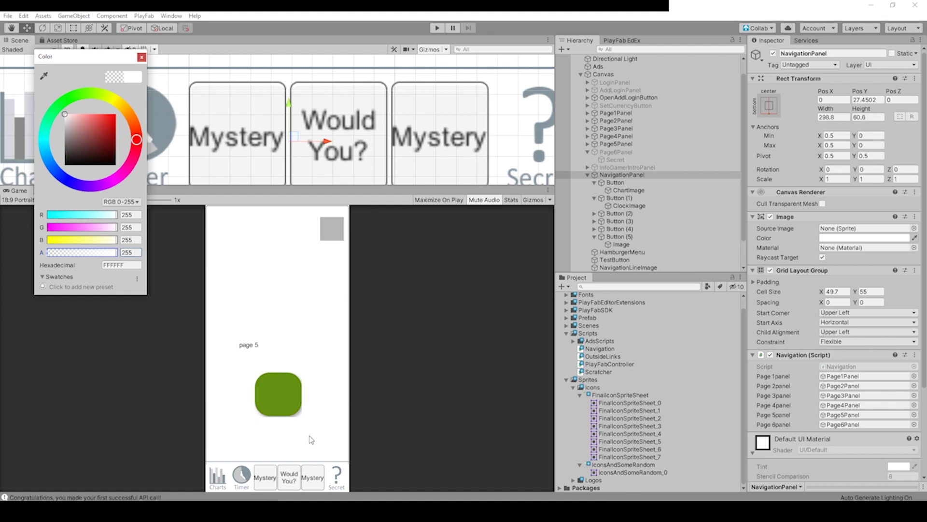
left_click(250, 465)
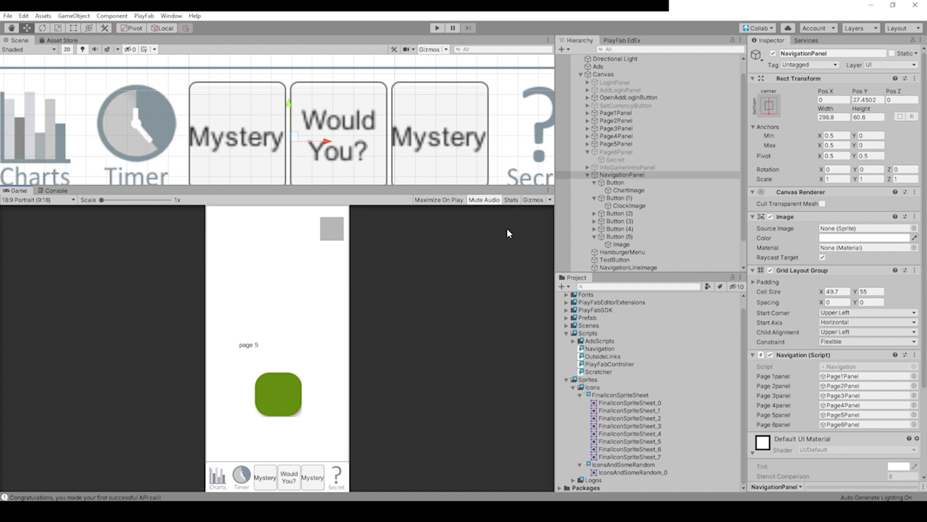
scroll(338, 120, "down", 3)
left_click(865, 238)
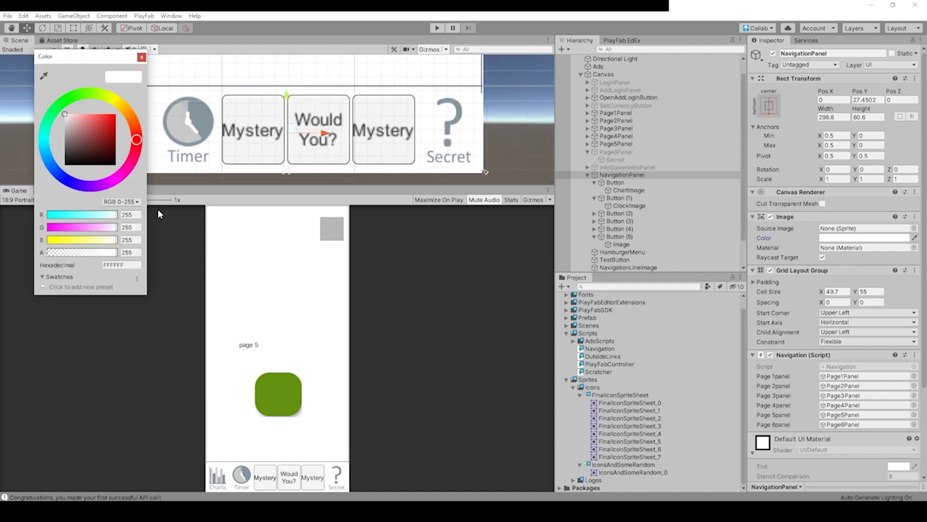
left_click(94, 128)
left_click(85, 96)
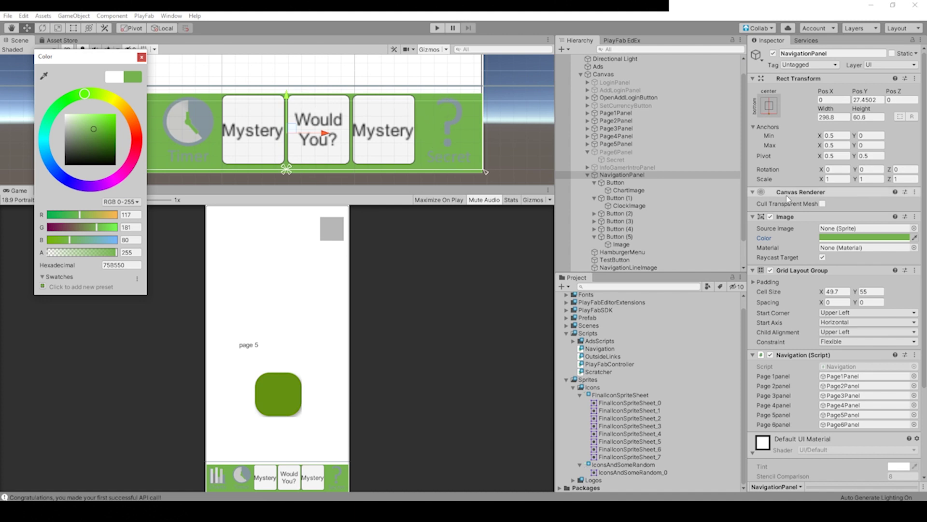
left_click(867, 99)
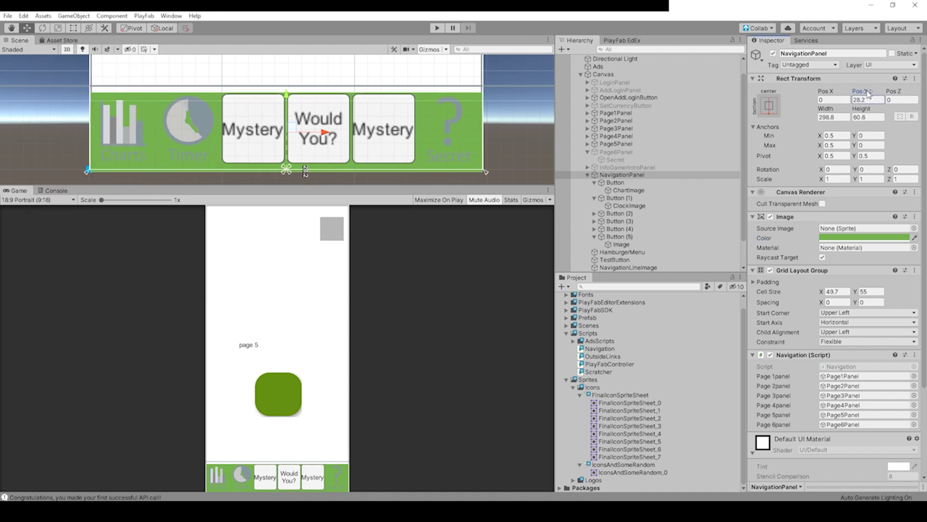
mouse_move(863, 92)
left_mouse_down()
mouse_move(876, 95)
mouse_move(862, 93)
left_mouse_up()
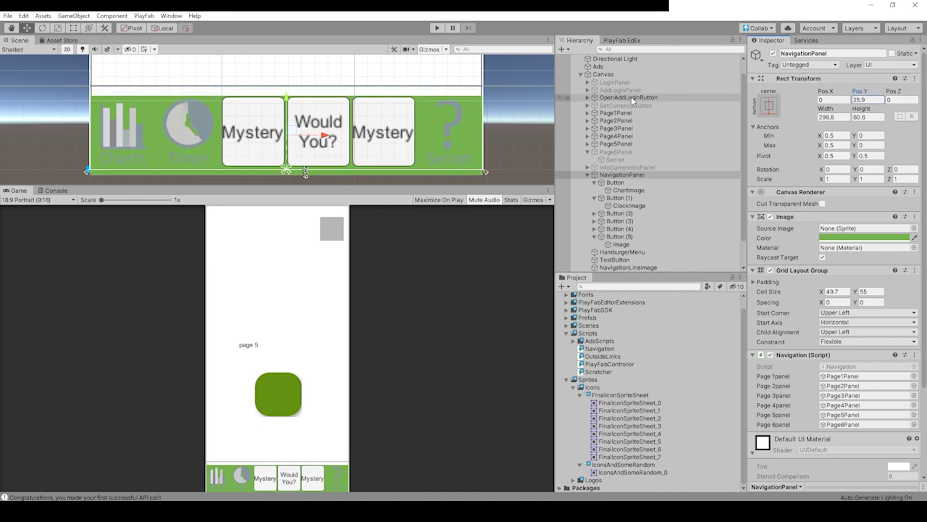
Move the NavigationLineImage divider down slightly and set the navigation background back to white.
left_click(449, 88)
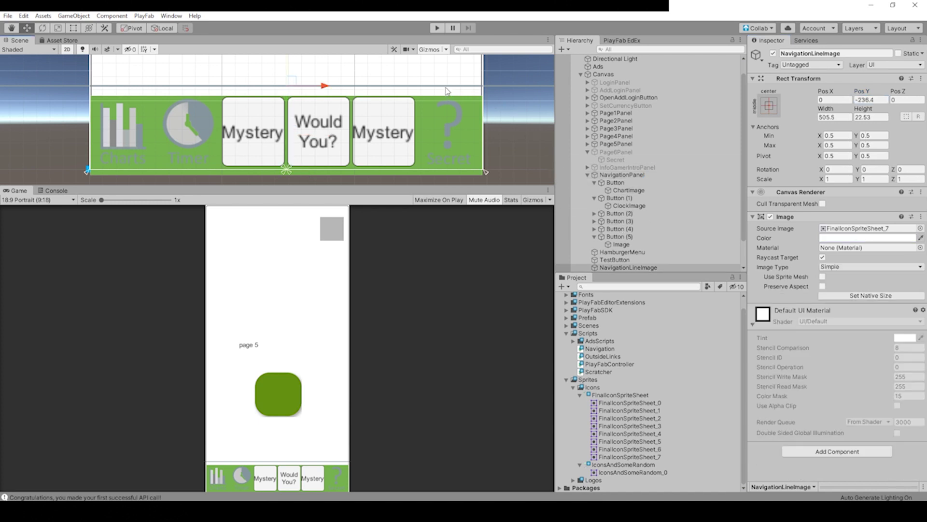
scroll(609, 214, "down", 2)
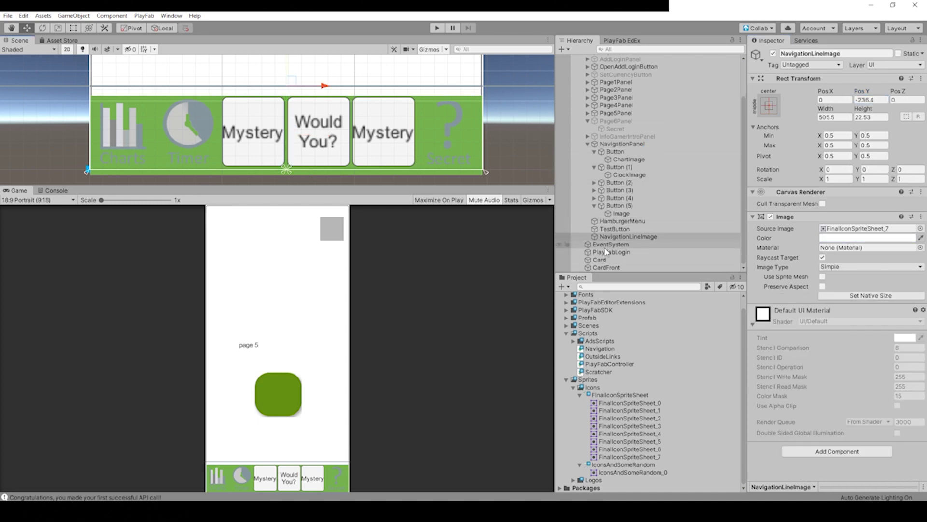
left_click(619, 213)
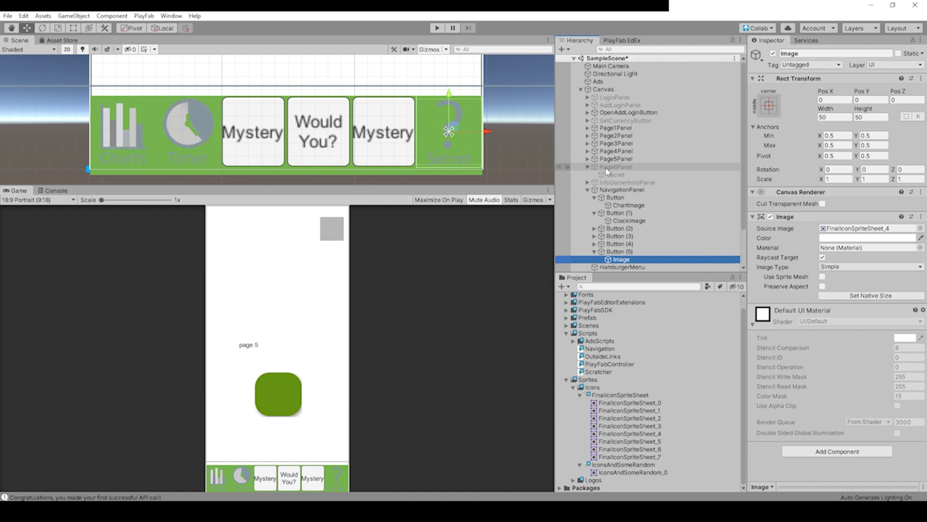
scroll(627, 131, "up", 2)
left_click(628, 253)
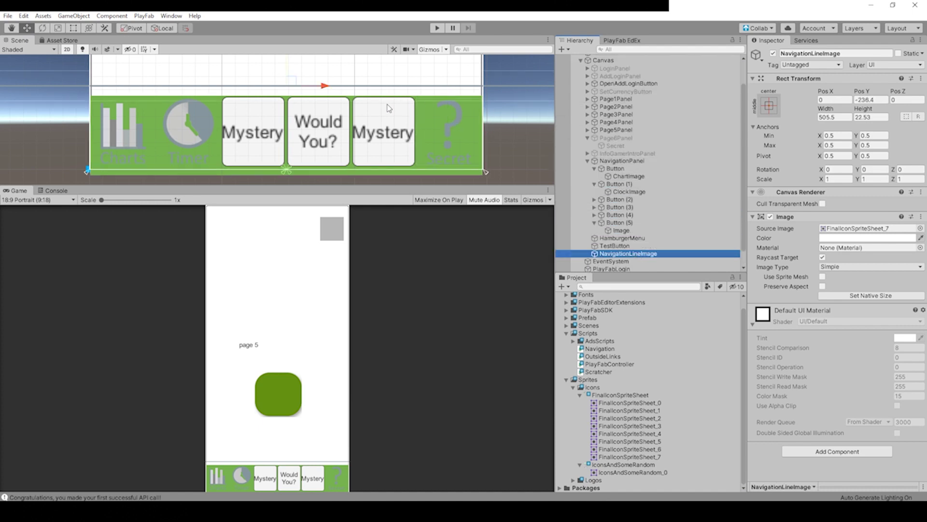
scroll(341, 100, "up", 1)
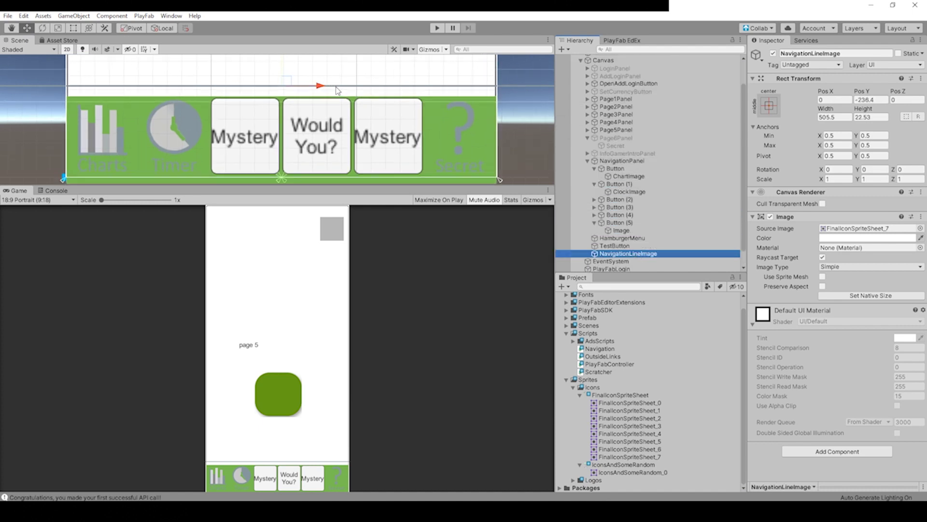
scroll(324, 83, "down", 3)
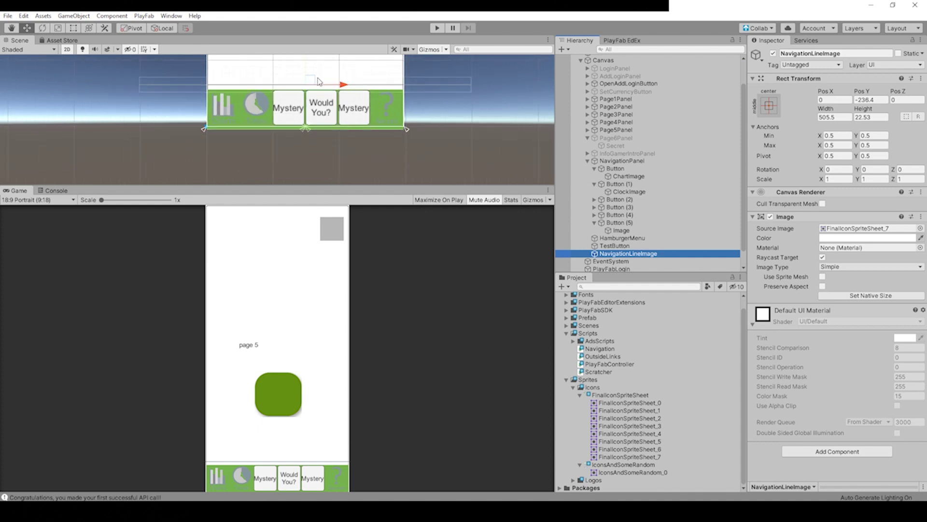
scroll(317, 80, "down", 4)
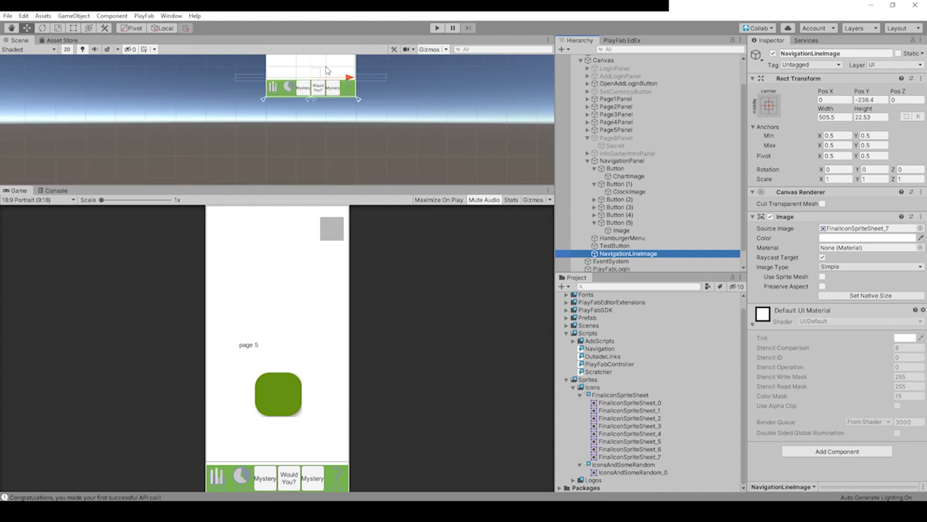
scroll(334, 61, "up", 3)
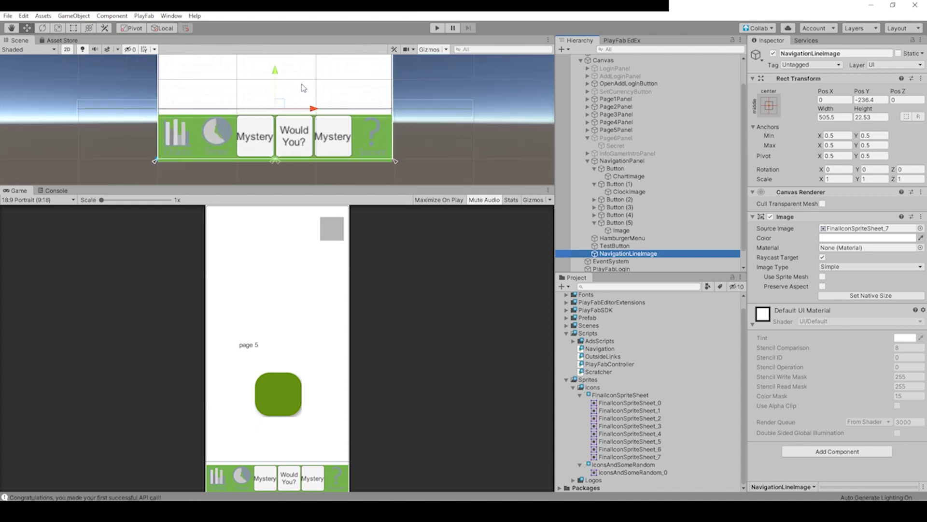
left_click_drag(281, 82, 274, 85)
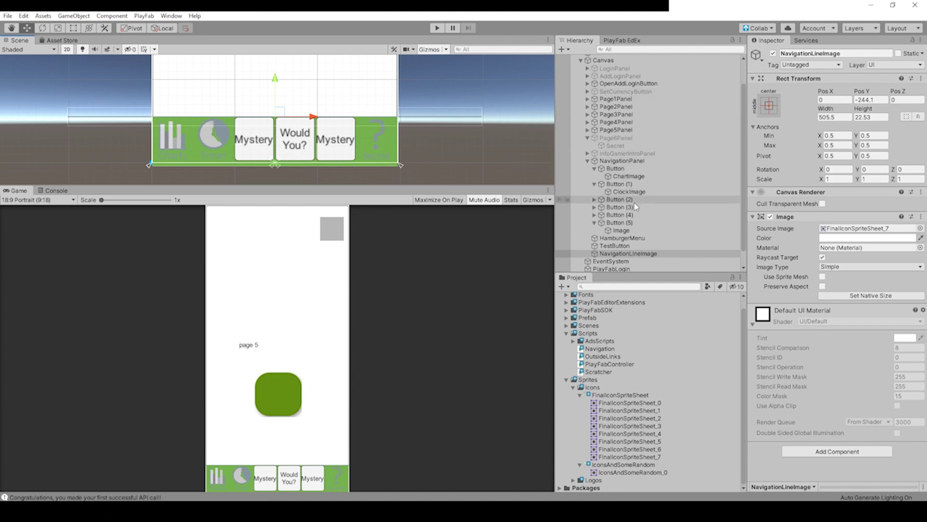
scroll(637, 253, "down", 1)
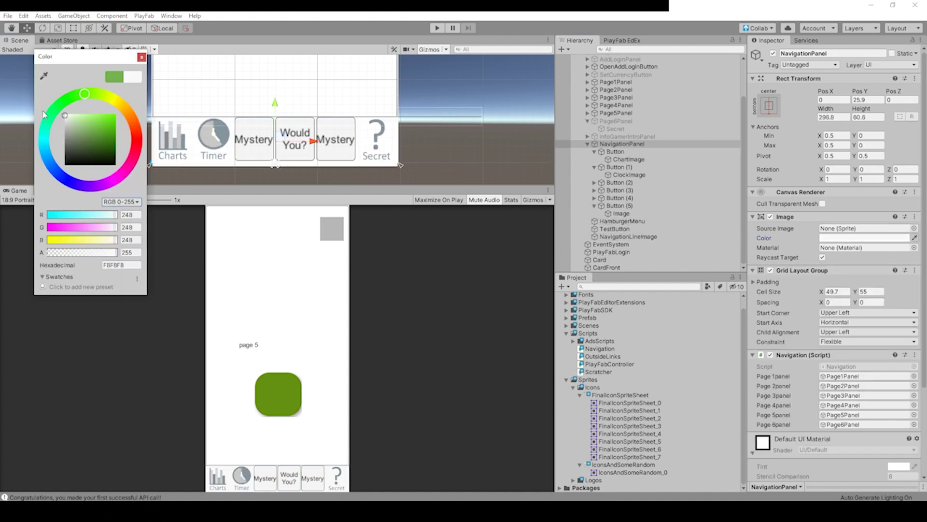
left_click(427, 152)
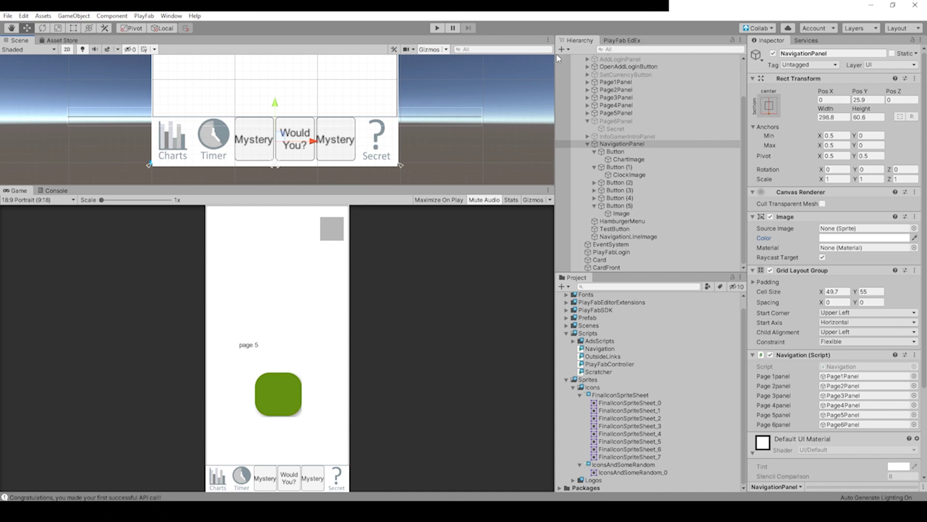
Zoom and pan the Game view to check the white icon navigation bar.
scroll(262, 437, "up", 5)
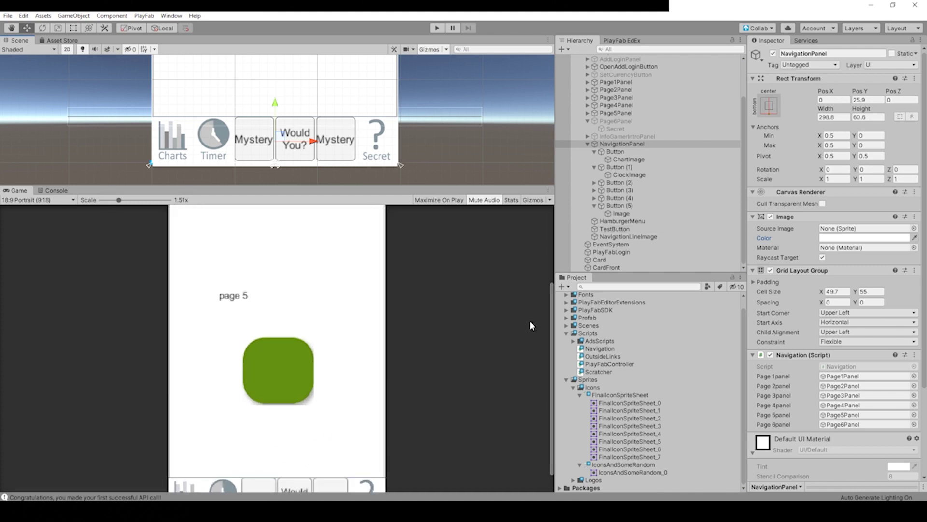
left_click_drag(552, 336, 560, 390)
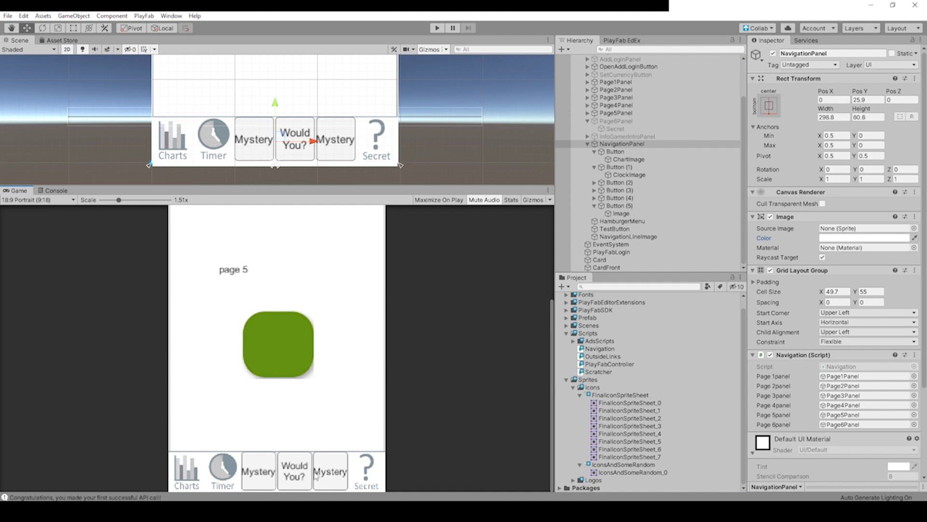
scroll(278, 481, "up", 2)
scroll(277, 481, "up", 1)
scroll(285, 478, "down", 4)
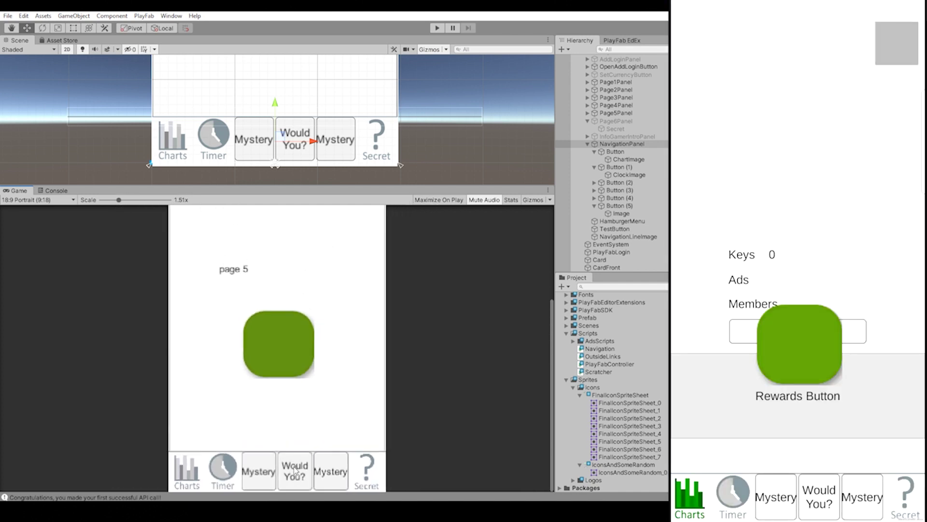
scroll(297, 473, "down", 4)
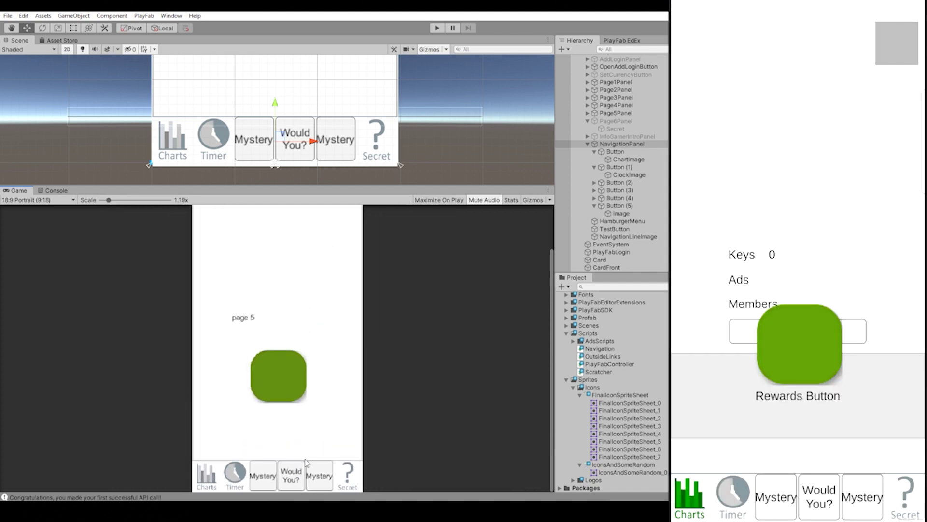